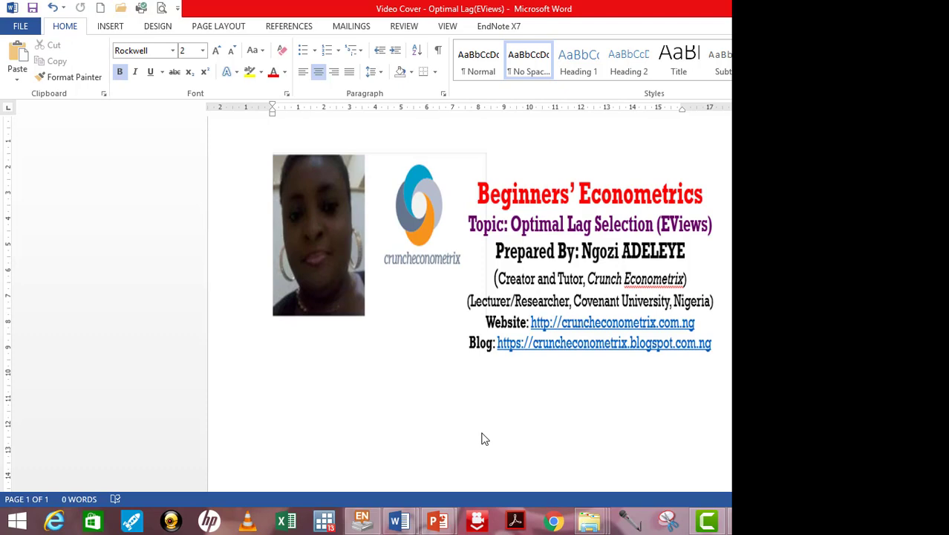
Step: Switch Word to the 'Lecture 2 - Notes on Selecting Optimal Lags' document
mouse_move(399, 522)
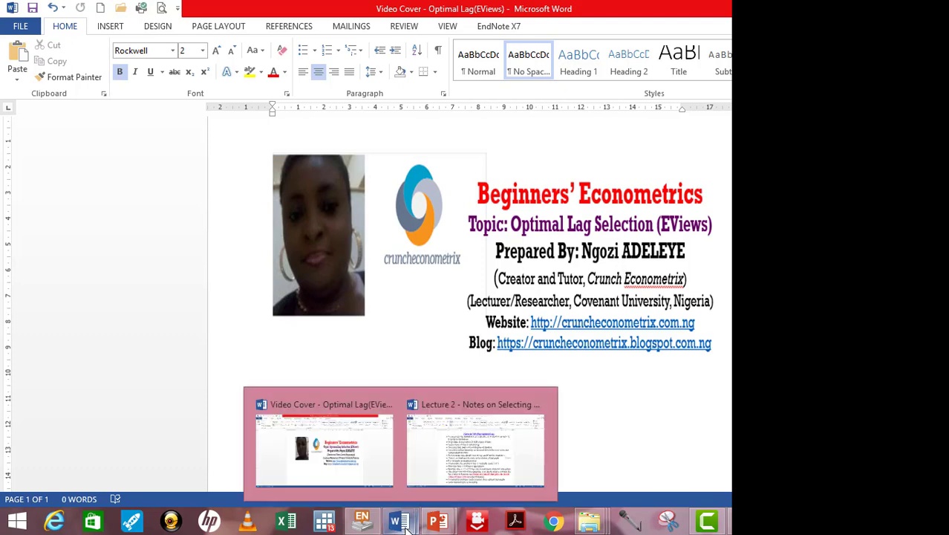
left_click(476, 430)
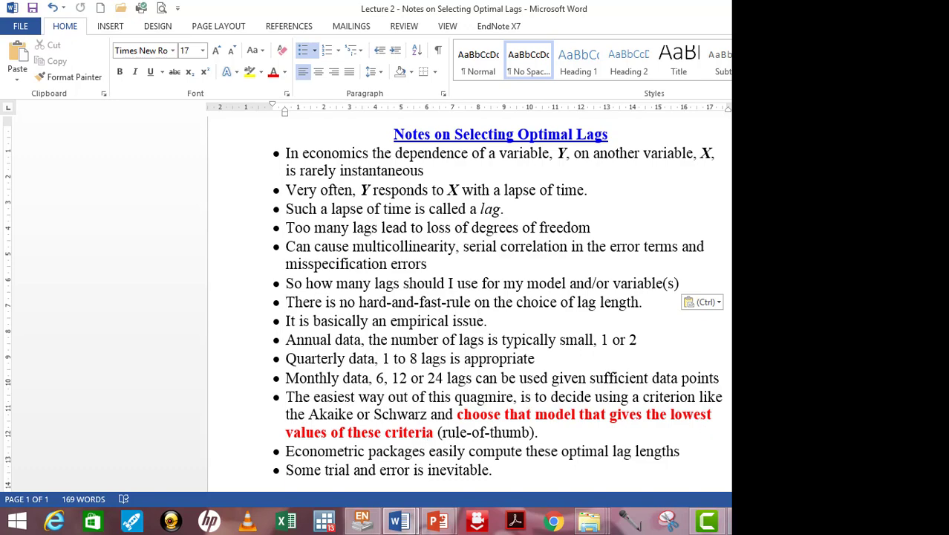
Step: Switch to EViews and open the recent Gujarati Porter data table 21.1 workfile
left_click(728, 521)
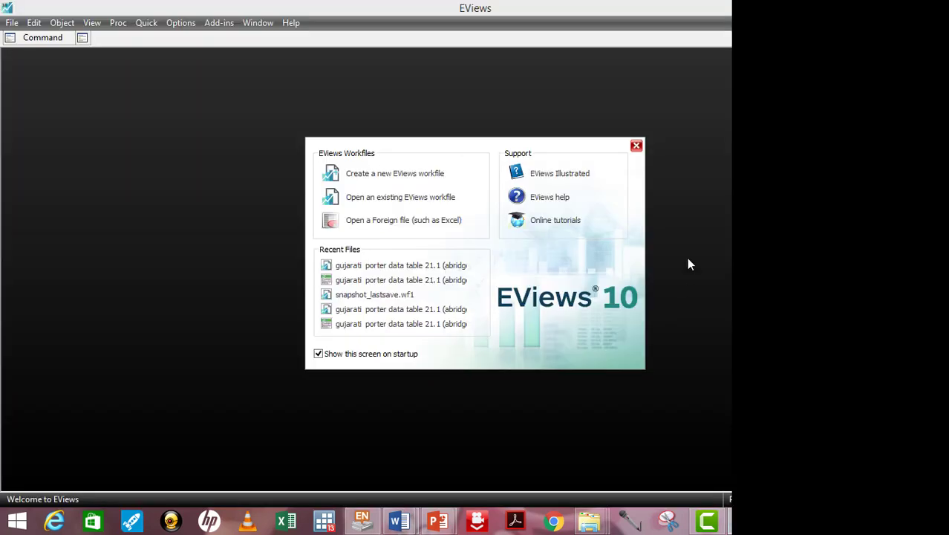
left_click(430, 267)
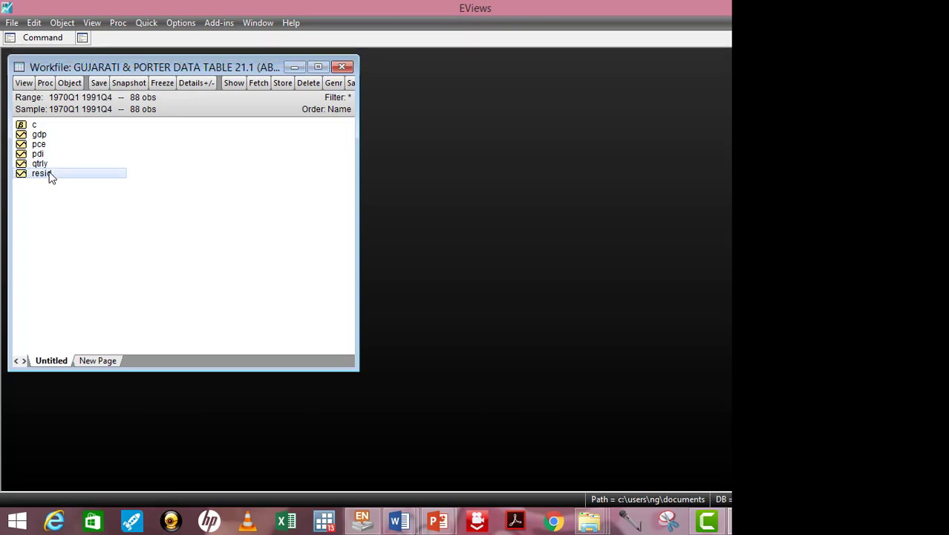
double_click(39, 134)
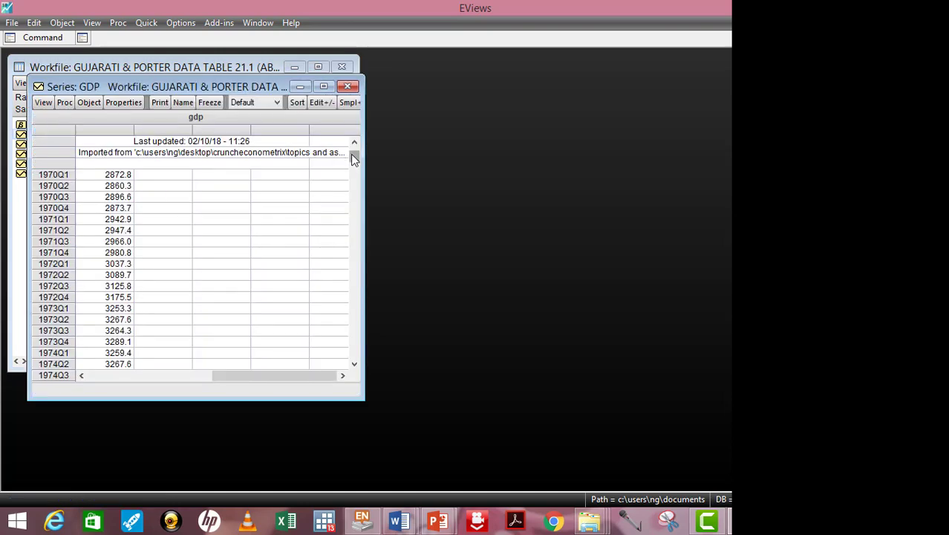
mouse_move(352, 154)
left_mouse_down()
mouse_move(346, 276)
mouse_move(354, 352)
mouse_move(359, 140)
left_mouse_up()
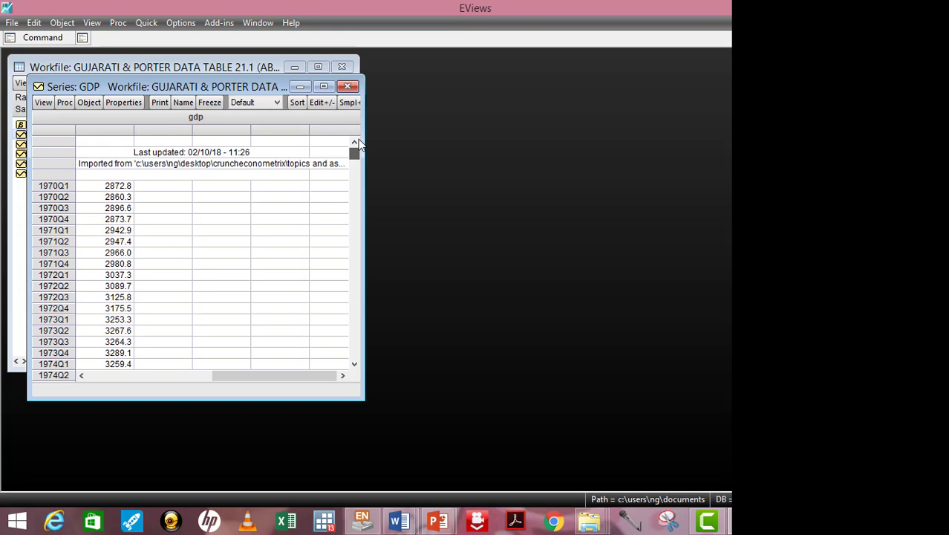
left_click(347, 86)
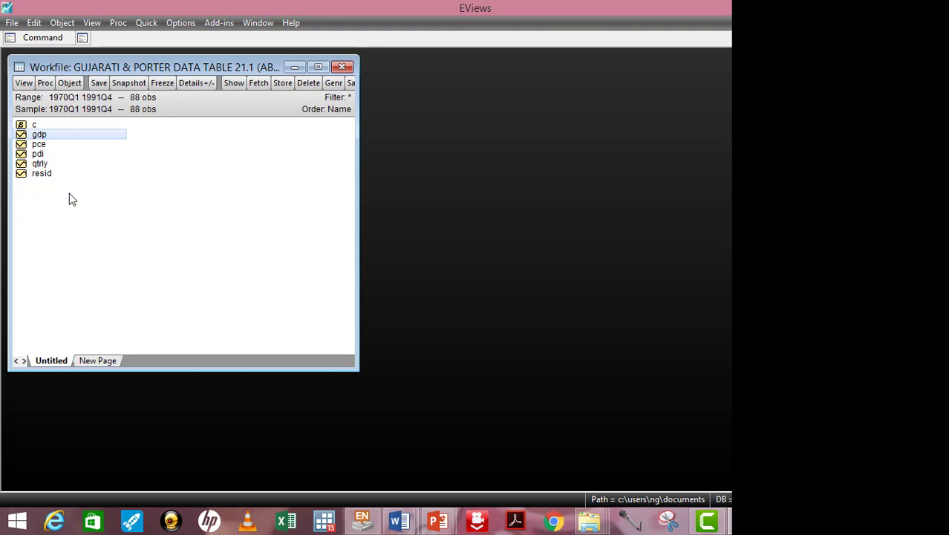
Step: Open gdp, pce and pdi as a group and save it as Table21
left_click(44, 145, "ctrl")
left_click(47, 155, "ctrl")
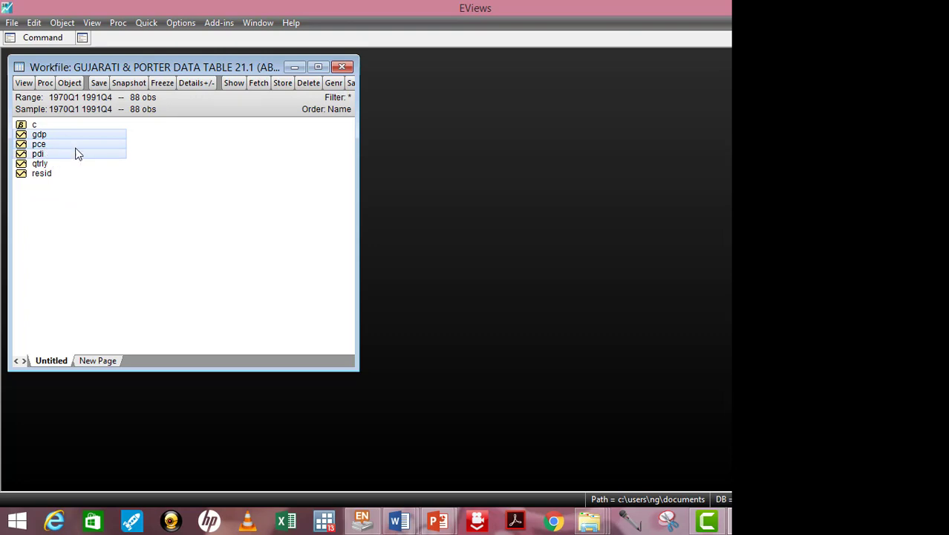
right_click(81, 146)
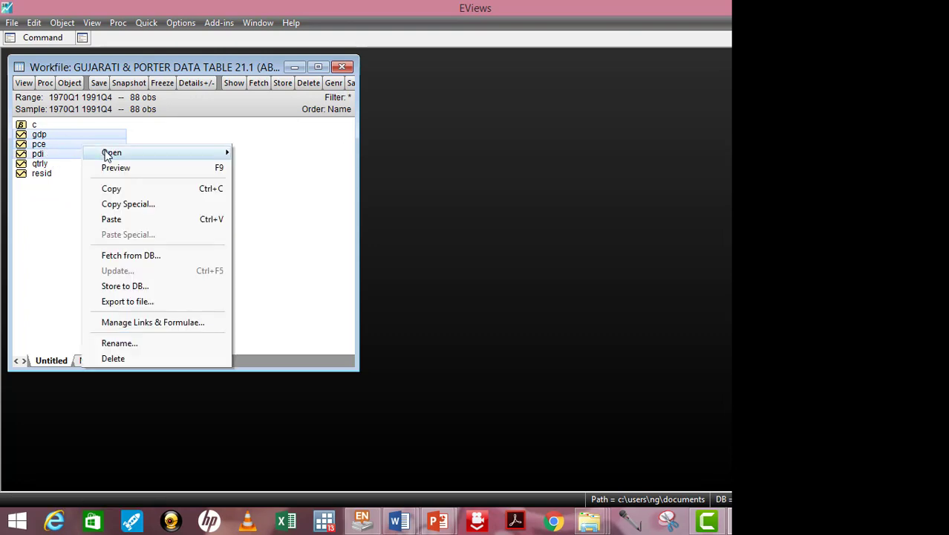
mouse_move(220, 157)
left_click(253, 158)
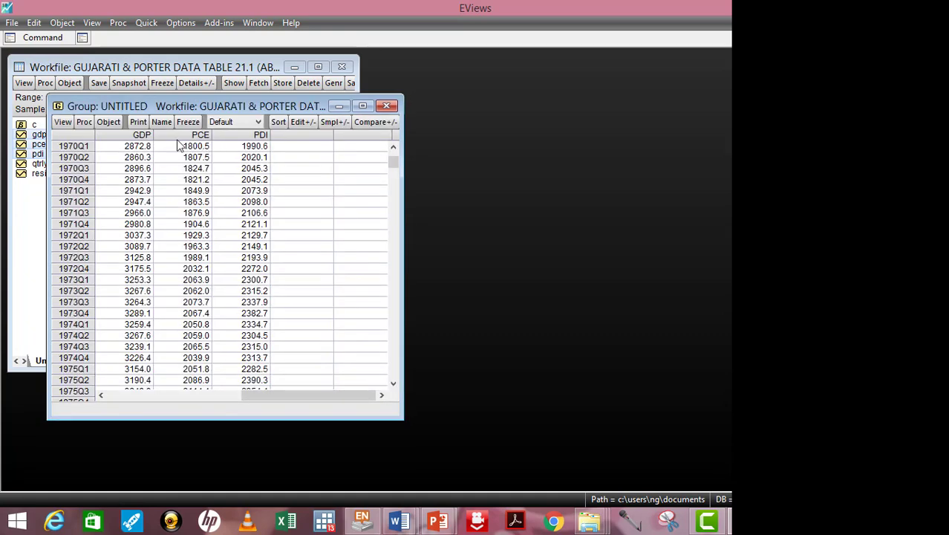
left_click(162, 122)
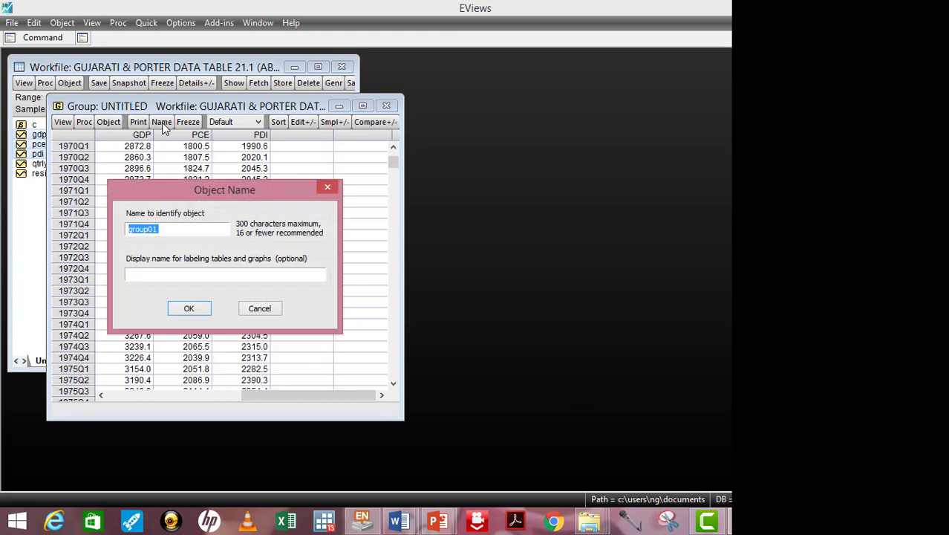
type("Table21")
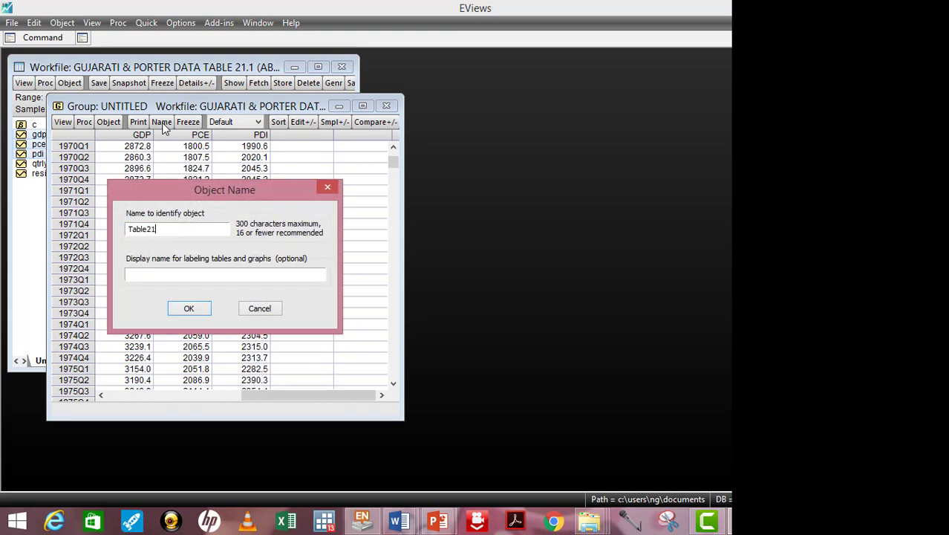
left_click(192, 309)
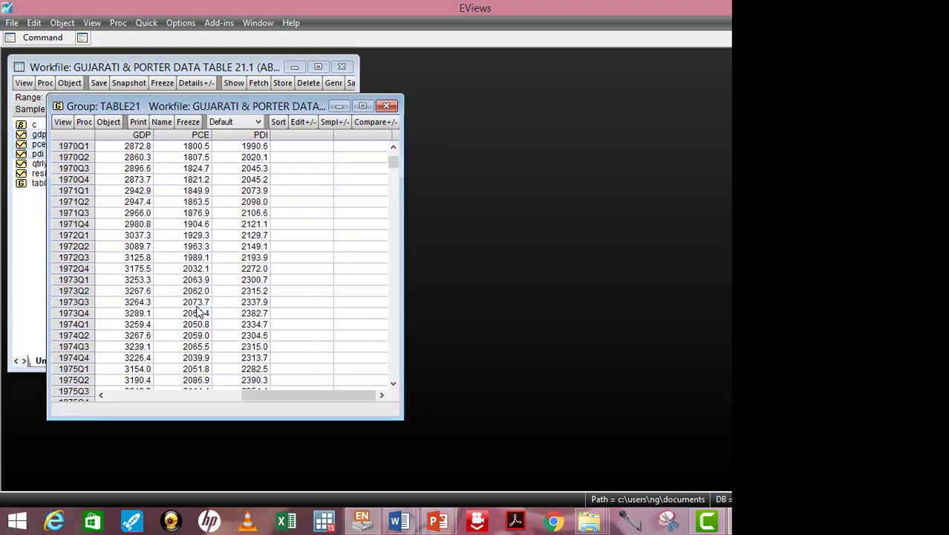
left_click(387, 107)
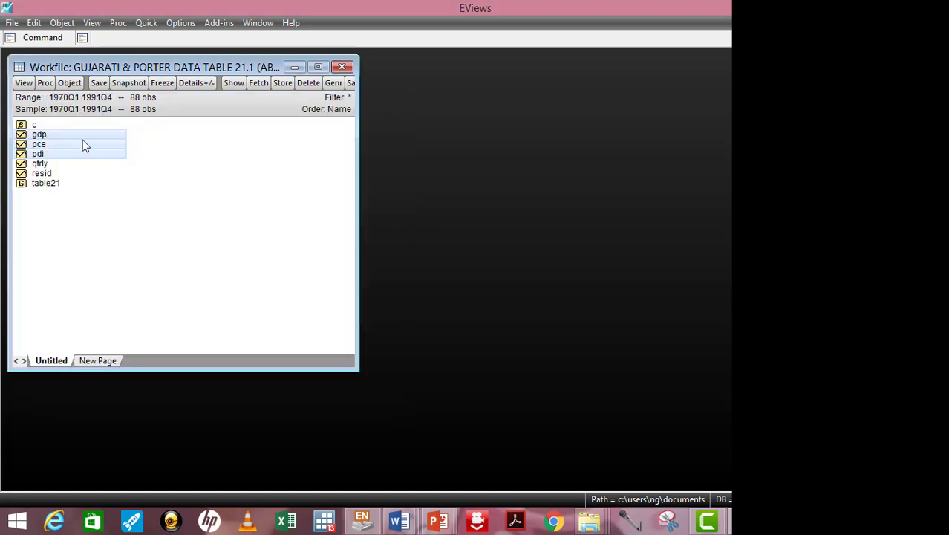
Step: Reopen the table21 group to show GDP, PCE and PDI by quarter from 1970Q1
double_click(42, 186)
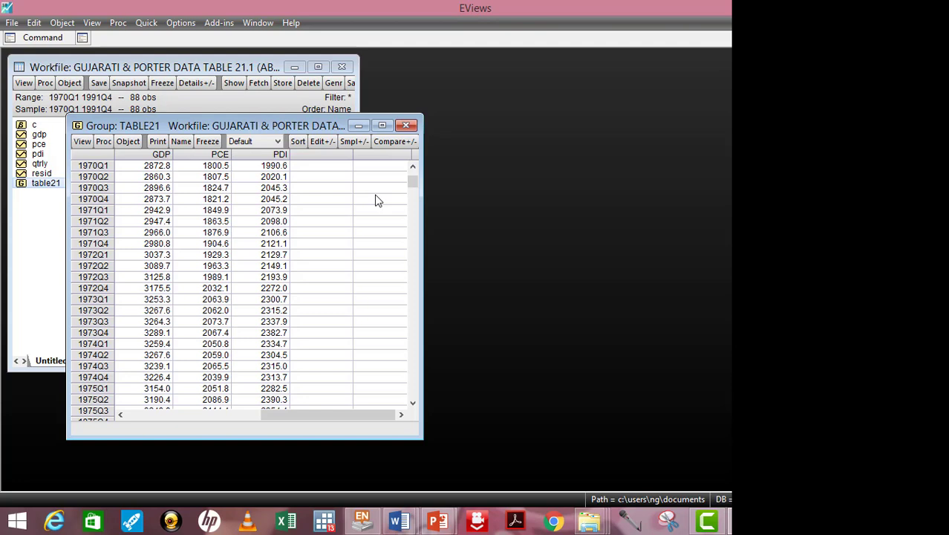
left_click(406, 126)
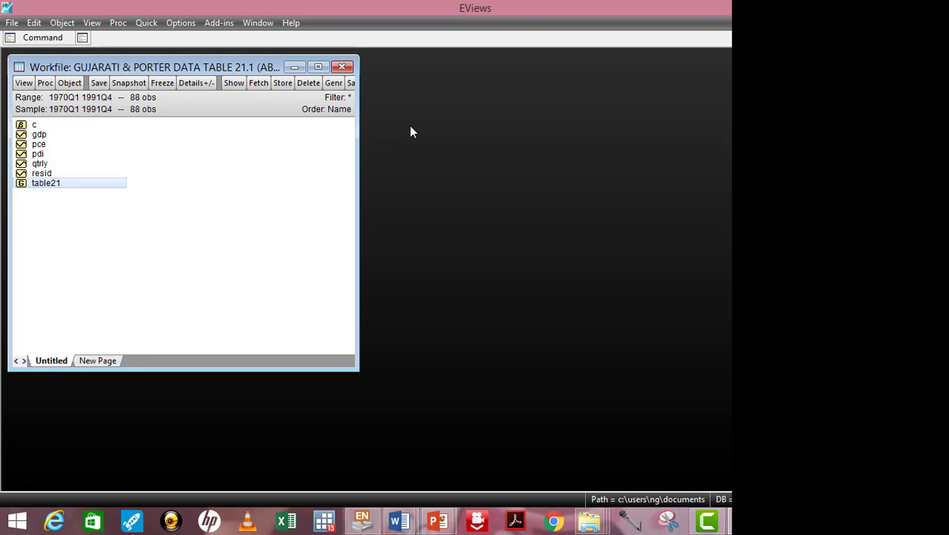
double_click(70, 187)
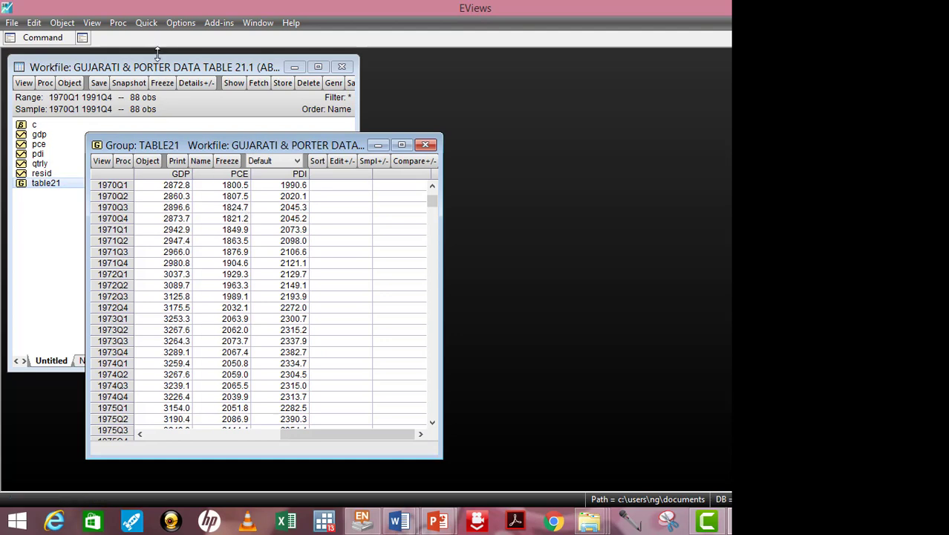
Step: Specify a VAR with endogenous variables gdp pce pdi and lag interval 1 4
left_click(144, 23)
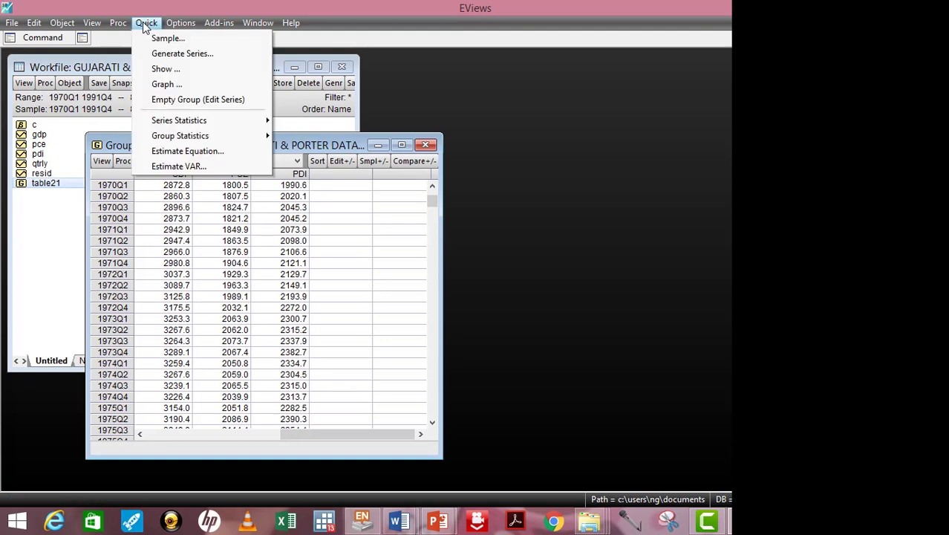
left_click(194, 167)
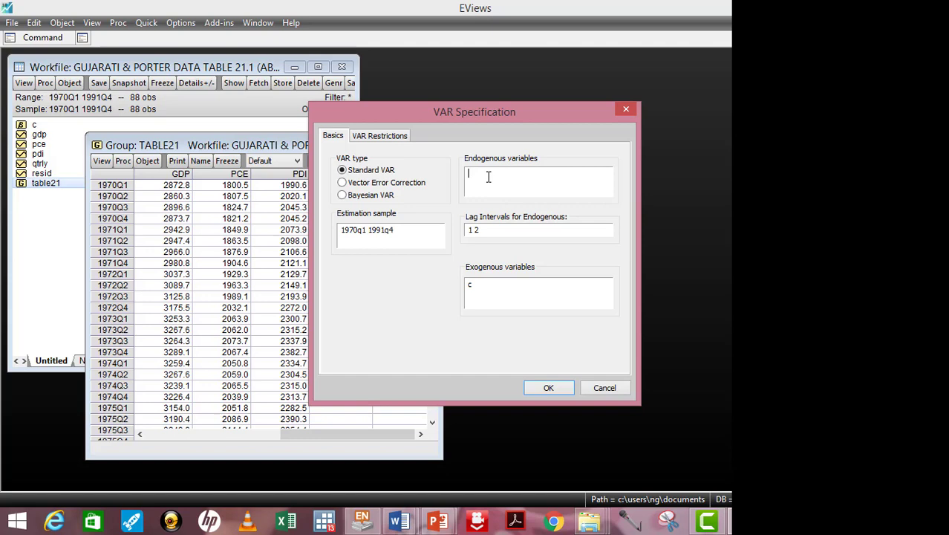
type("gdp pce")
key("BackSpace")
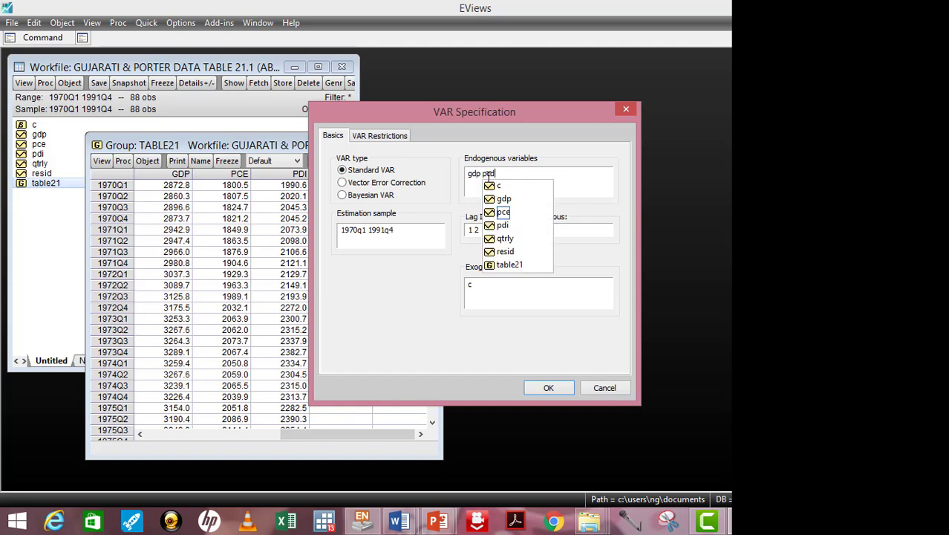
type("e ")
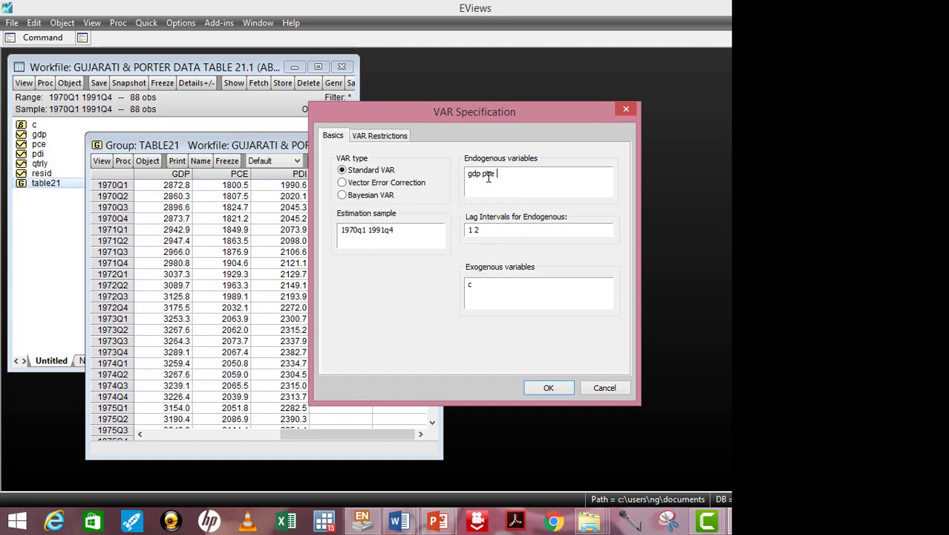
type("pdi")
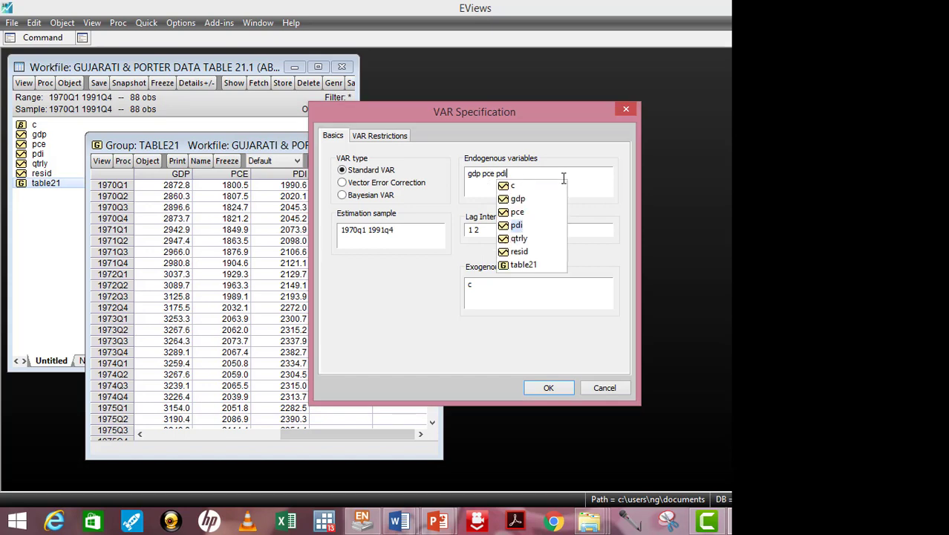
left_click(572, 178)
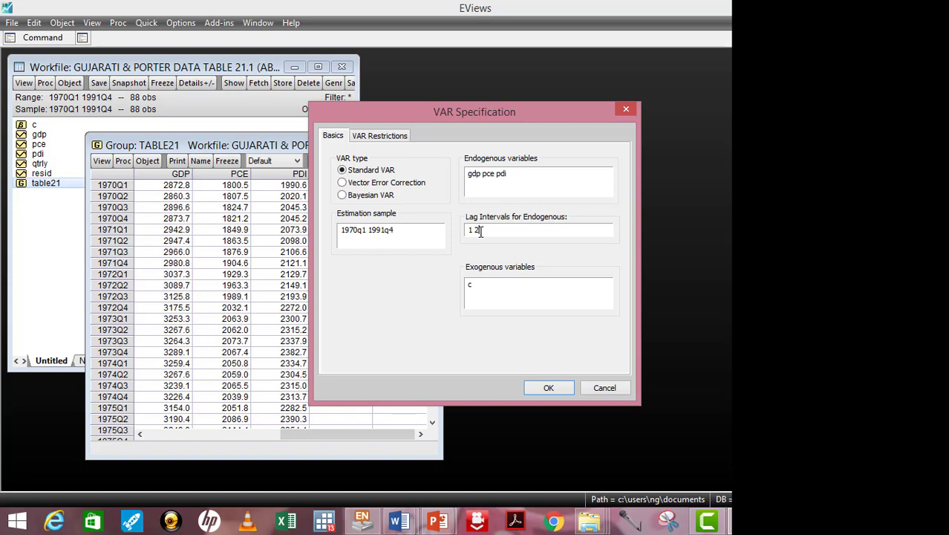
key("BackSpace")
type("4")
Step: Estimate the VAR and review its output: AIC 26.85144, Schwarz 27.98004
left_click(546, 389)
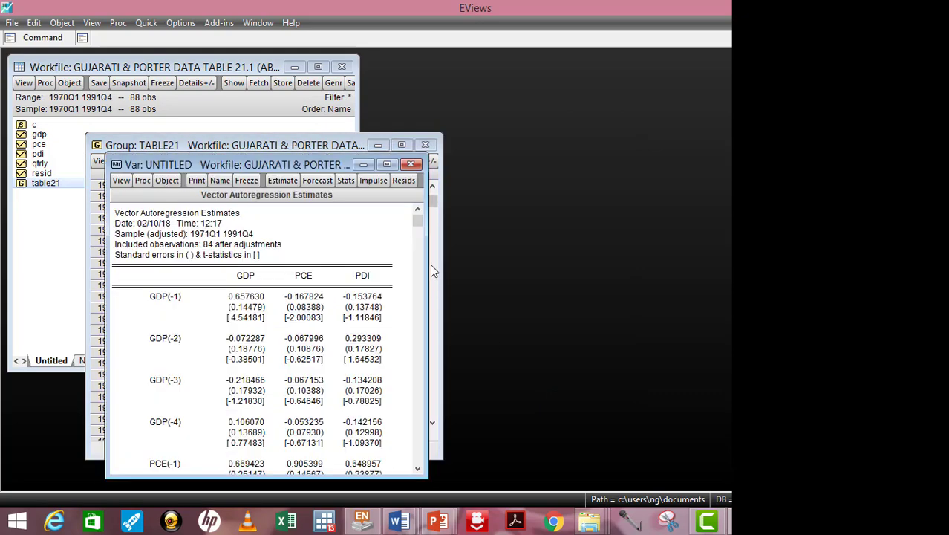
left_click(419, 468)
left_click(418, 213)
left_click(417, 213)
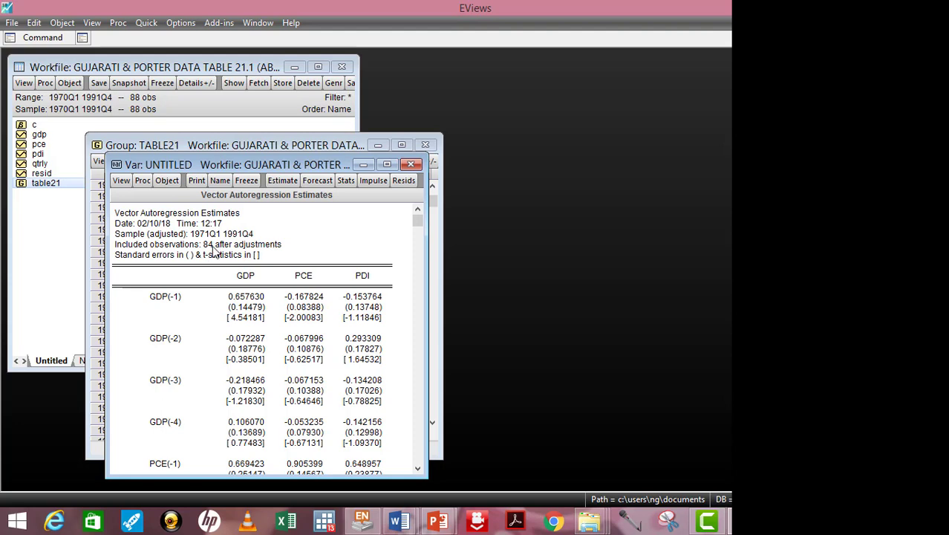
left_click(418, 469)
left_click_drag(418, 468, 417, 469)
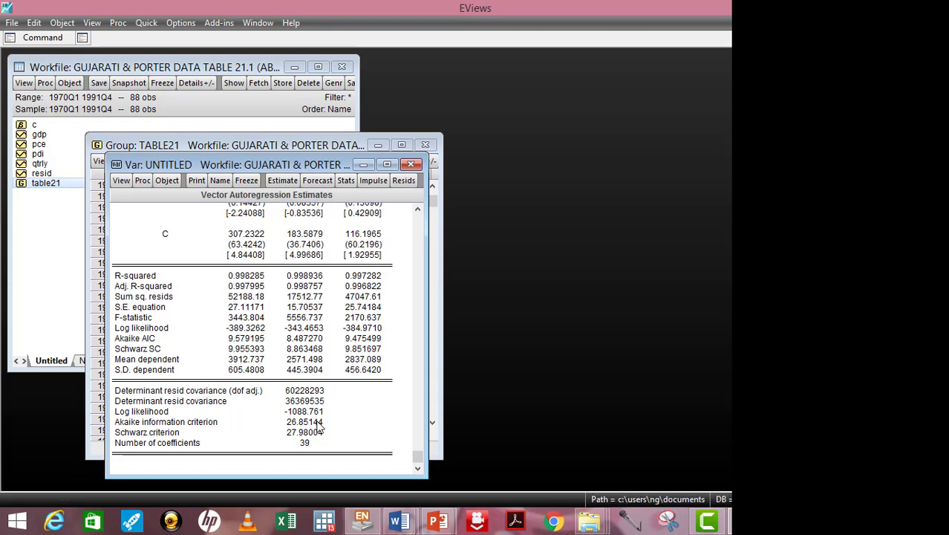
Step: Compute lag length criteria up to 8 lags and maximize the VAR window
left_click(120, 181)
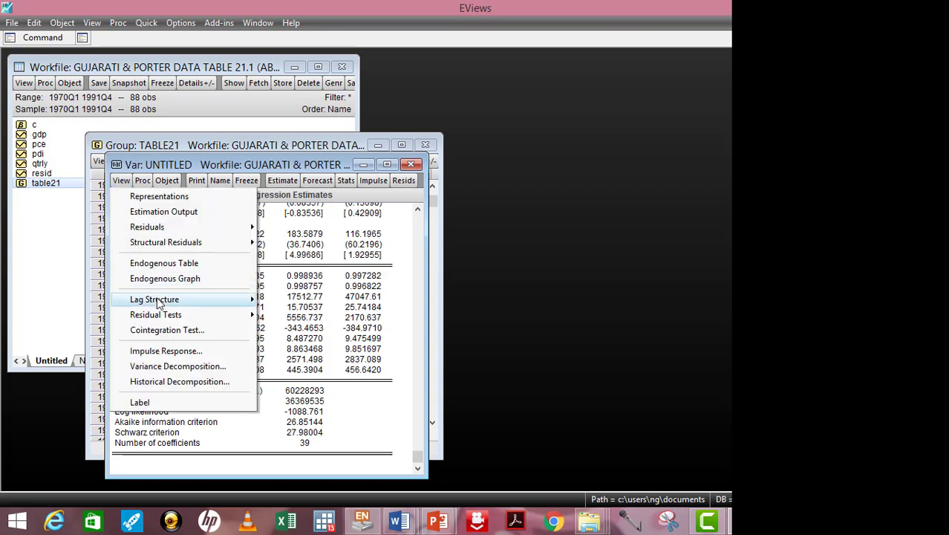
mouse_move(159, 304)
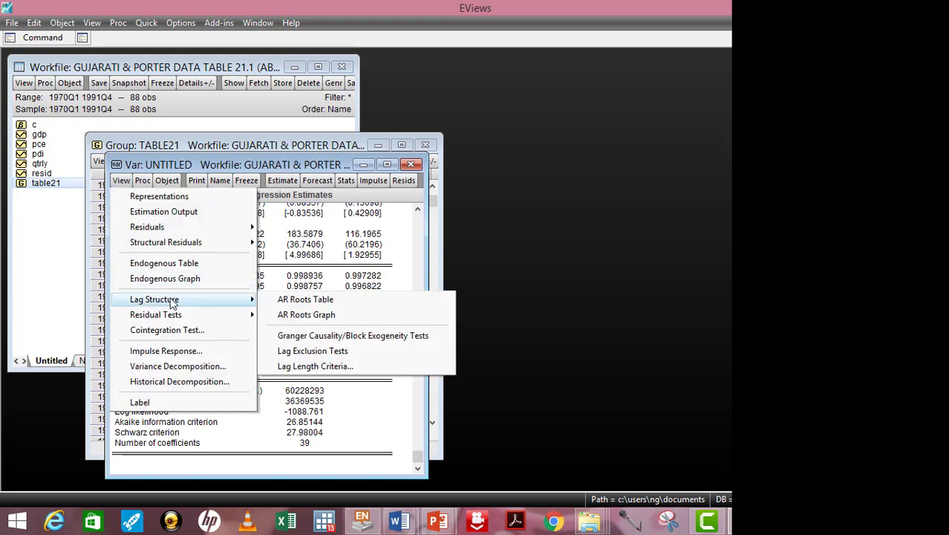
left_click(306, 366)
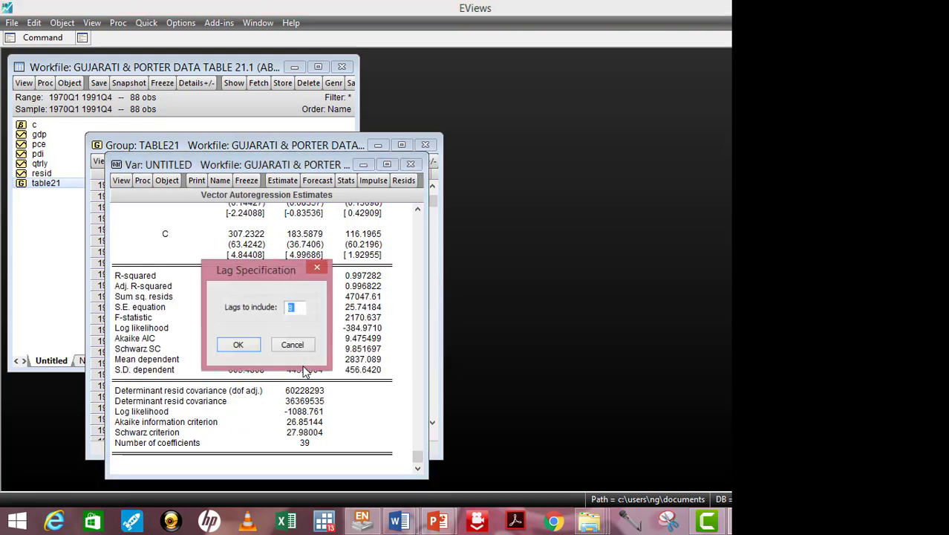
left_click(301, 312)
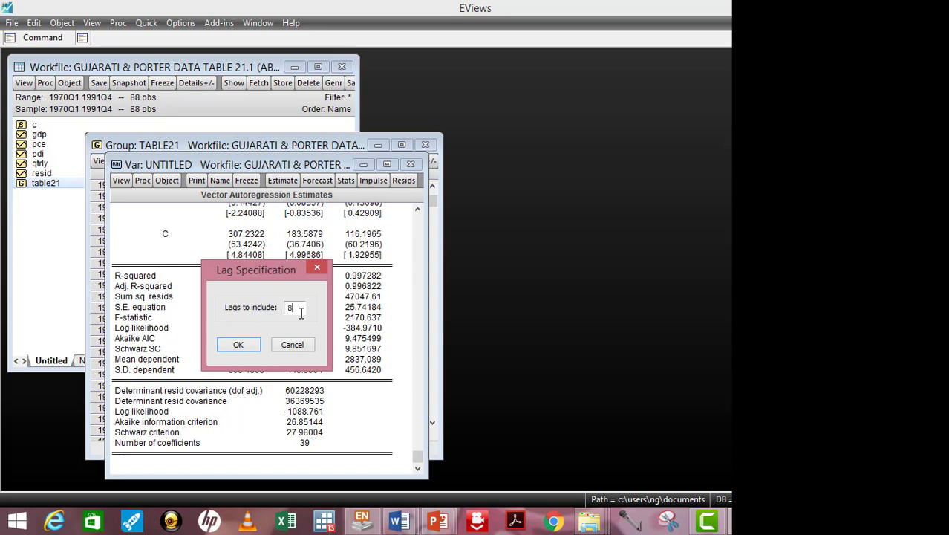
left_click(250, 347)
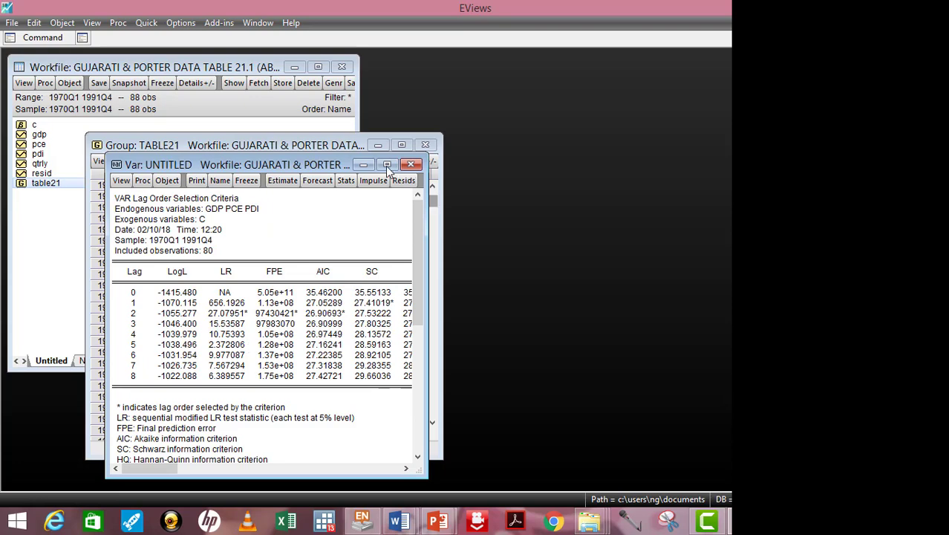
left_click(386, 165)
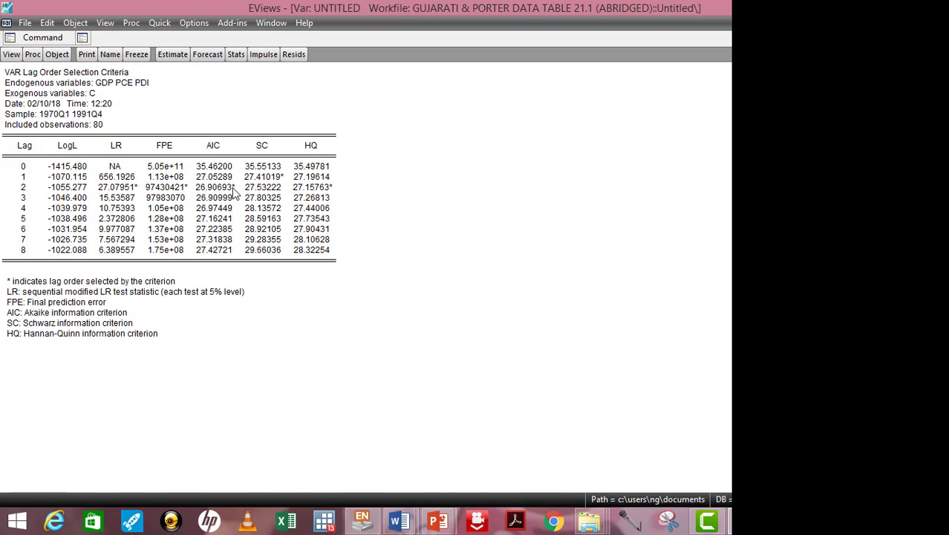
Step: Delete the untitled VAR without saving and close the TABLE21 group window
left_click(235, 189)
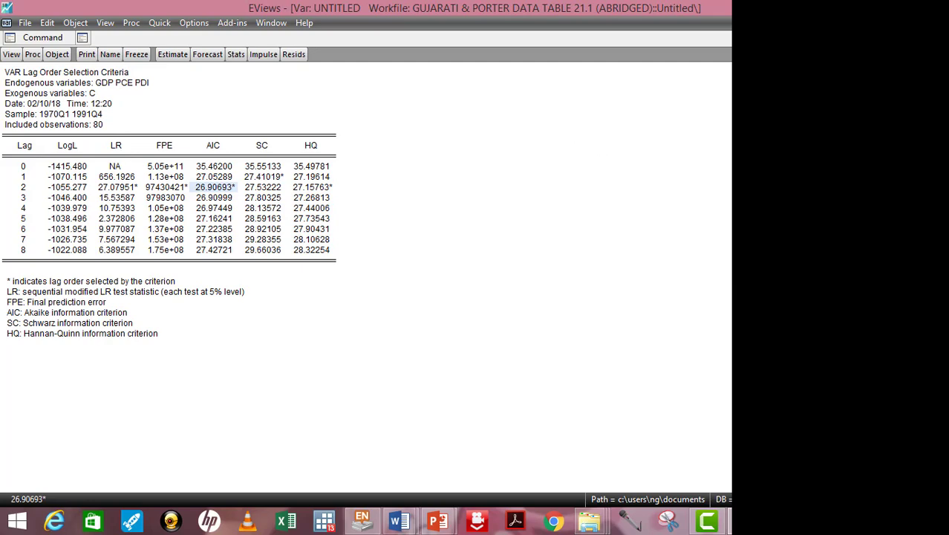
key("ctrl+F4")
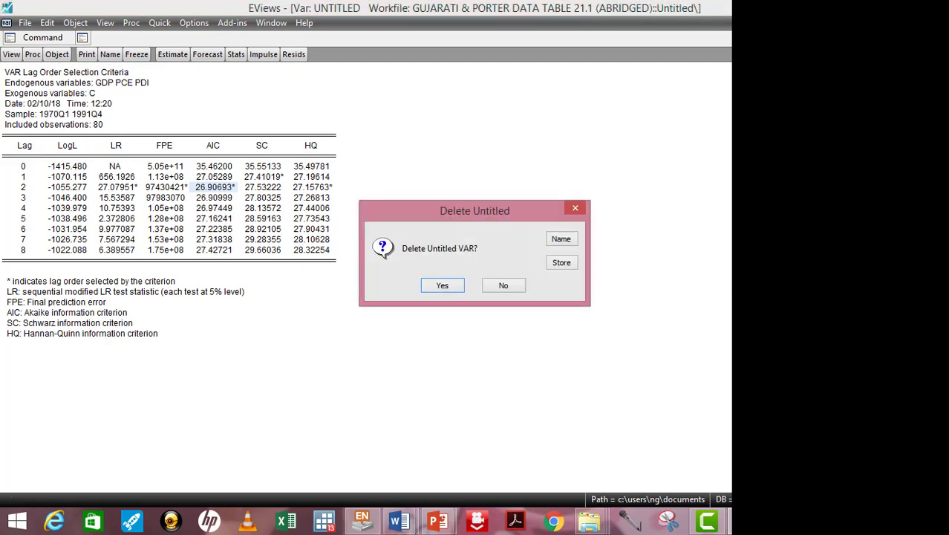
left_click(442, 286)
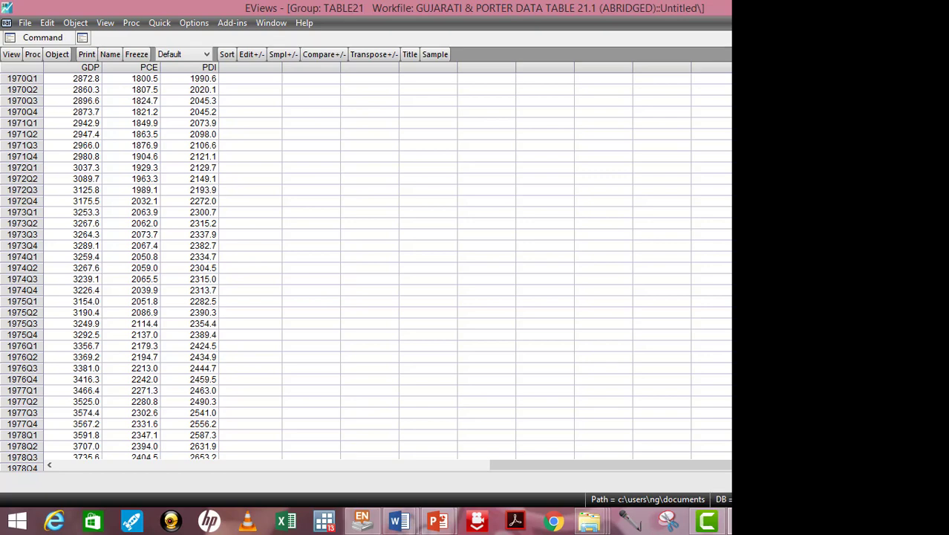
key("ctrl+F4")
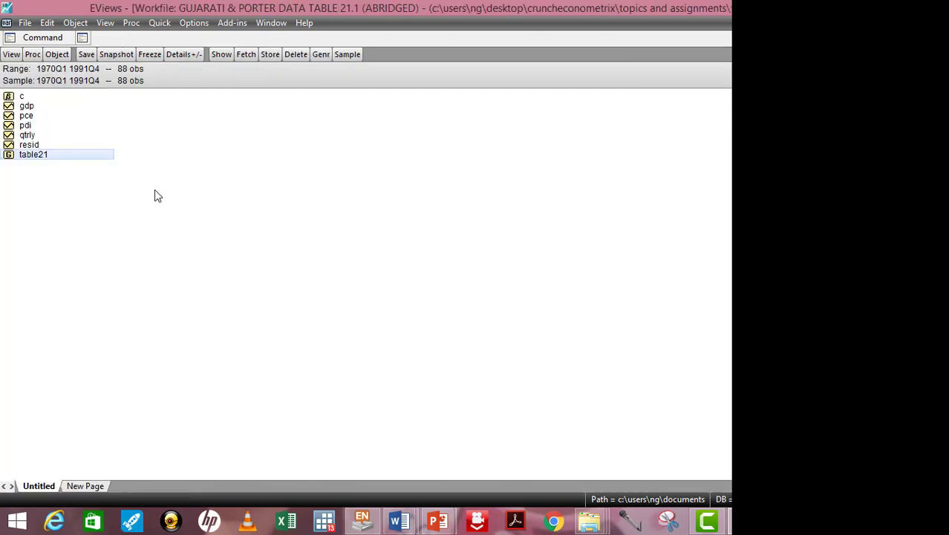
Step: Estimate a VAR with gdp as the only endogenous variable and lags 1 4
double_click(29, 107)
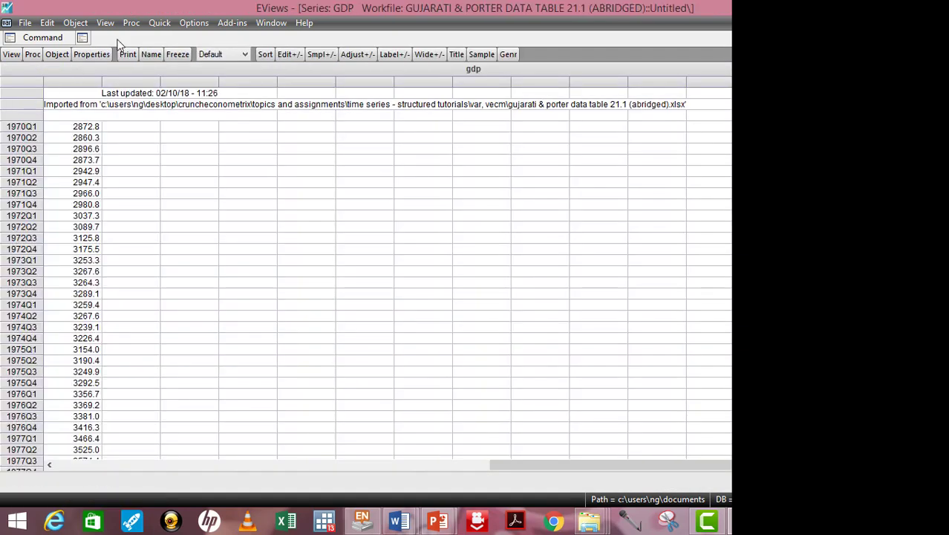
left_click(160, 24)
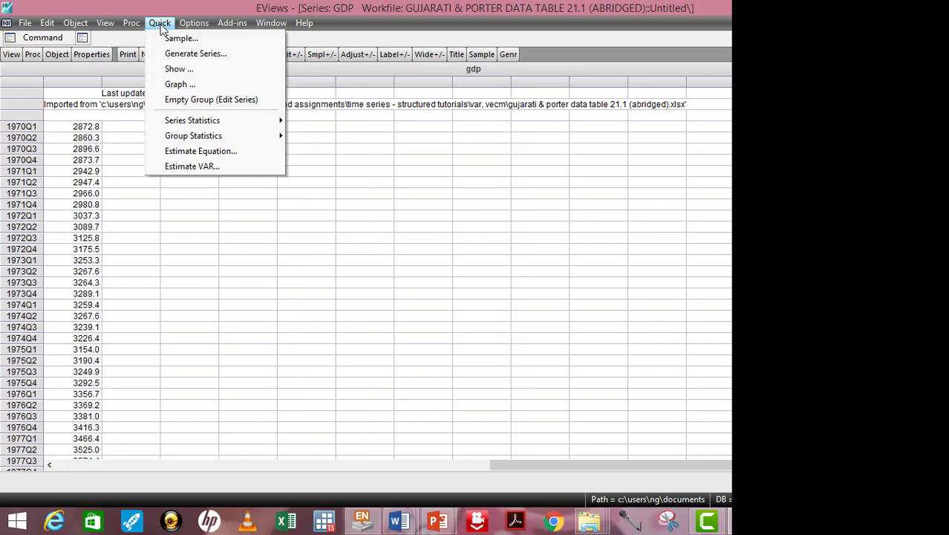
left_click(191, 167)
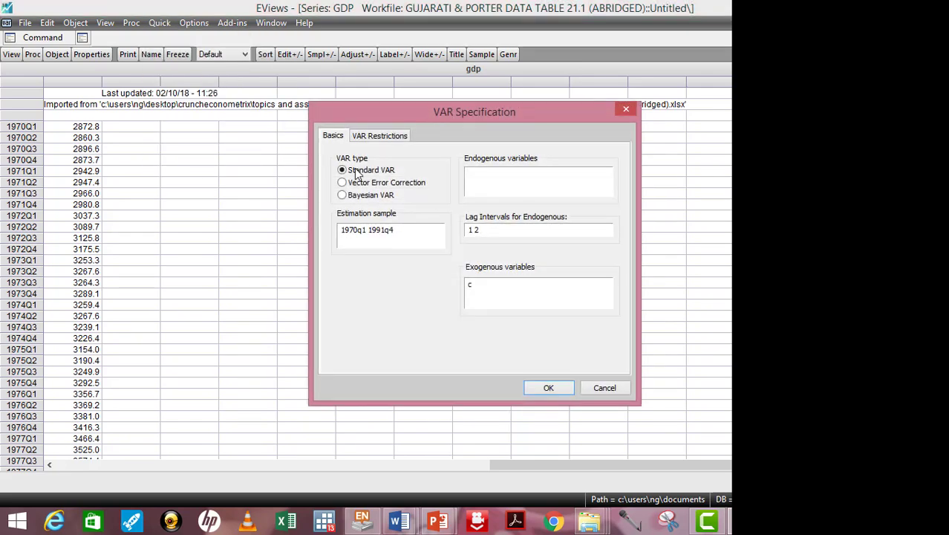
left_click(483, 173)
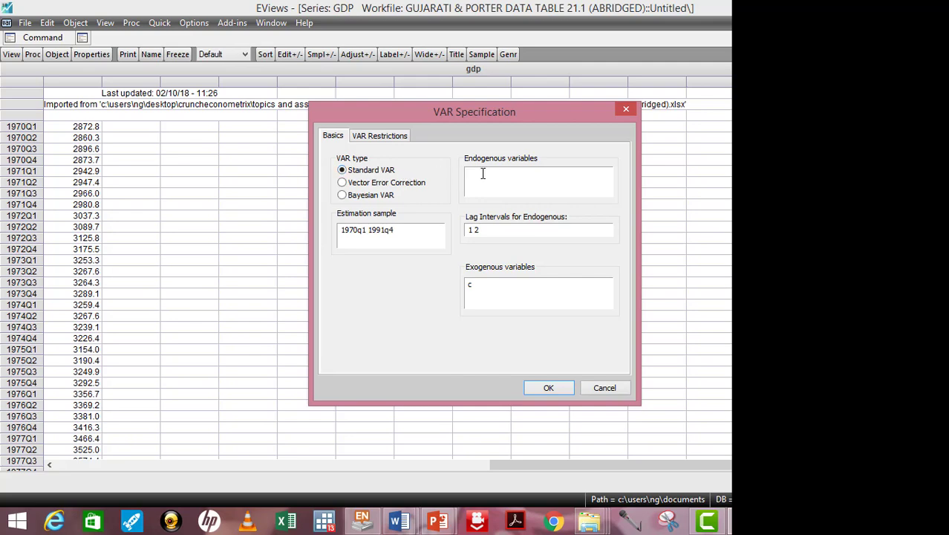
type("gdp")
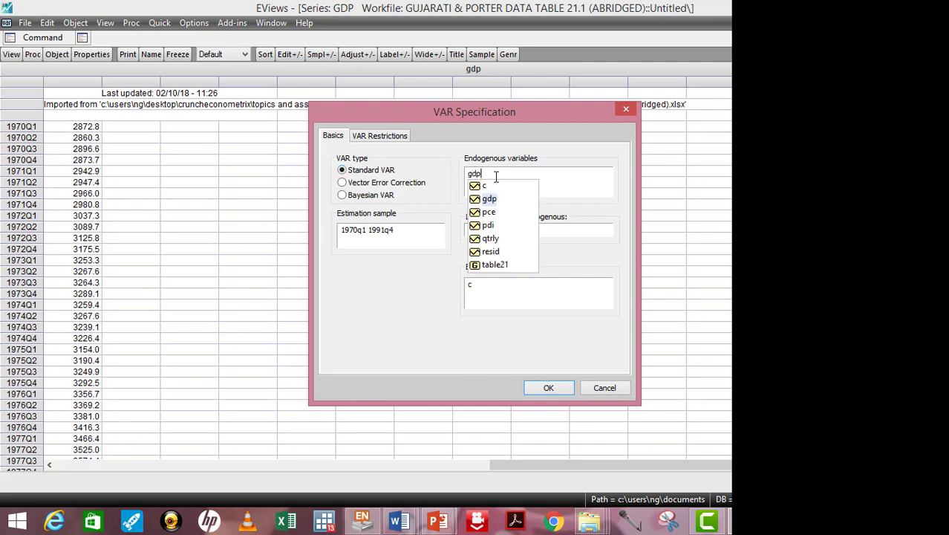
left_click(572, 235)
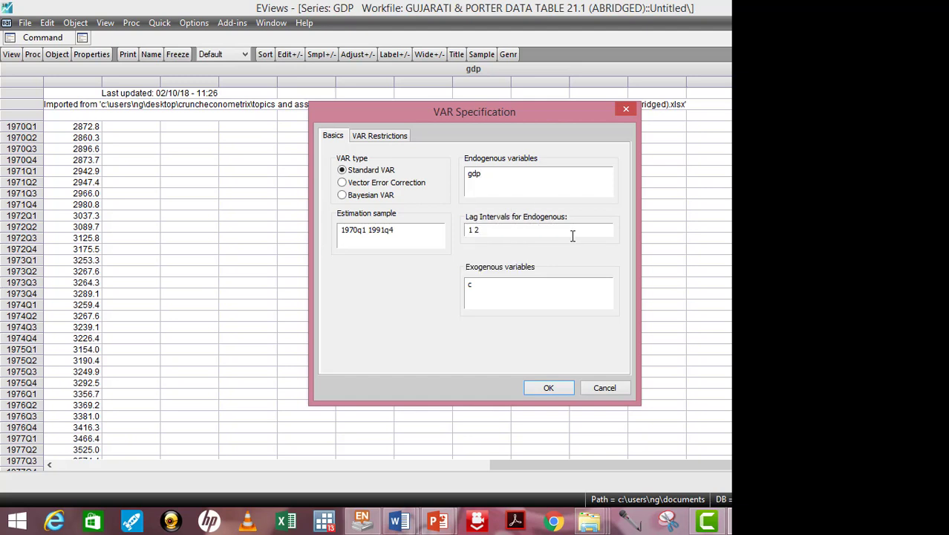
key("BackSpace")
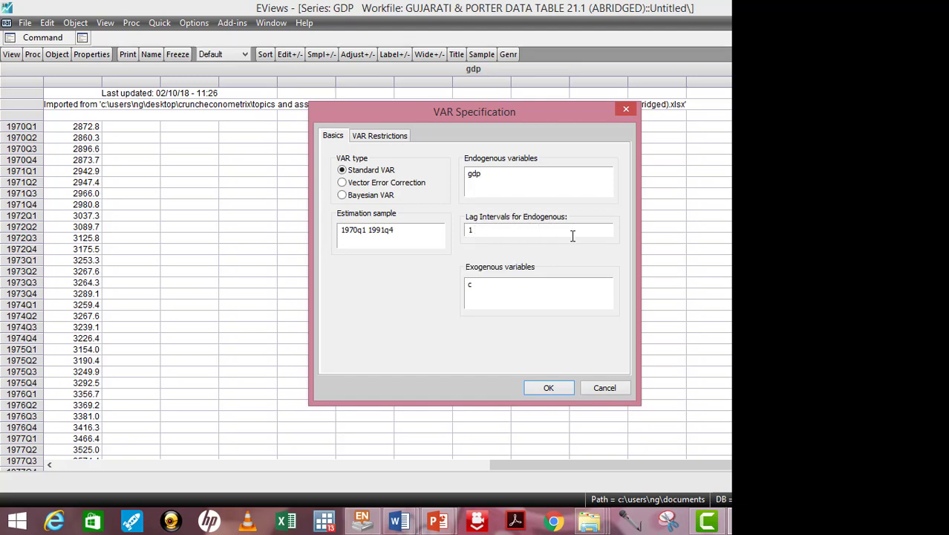
type("4")
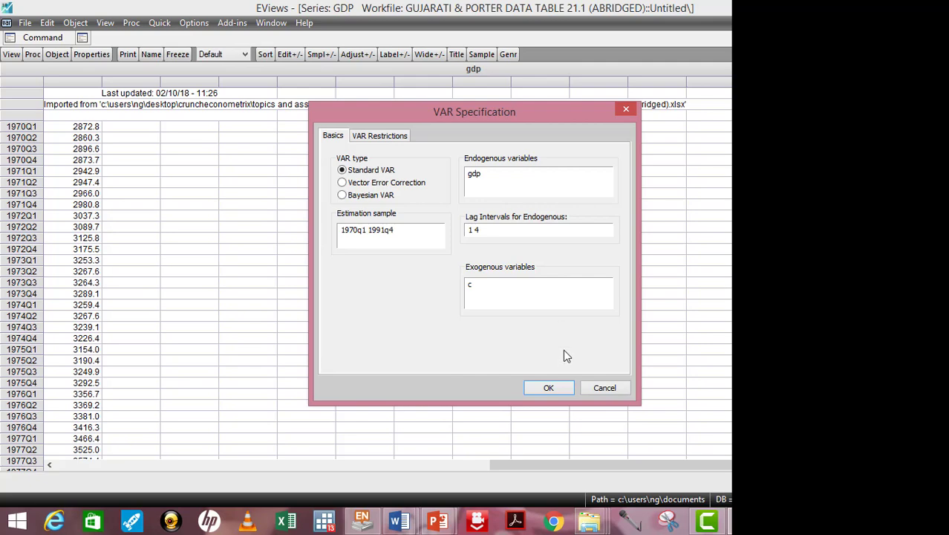
left_click(549, 388)
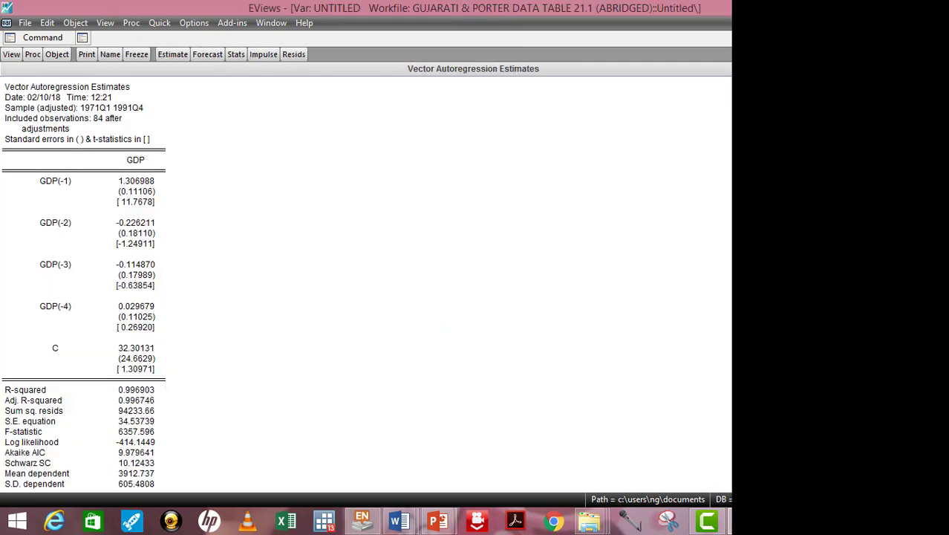
Step: Open Lag Length Criteria for the GDP VAR with 8 lags to include
scroll(84, 282, "down", 2)
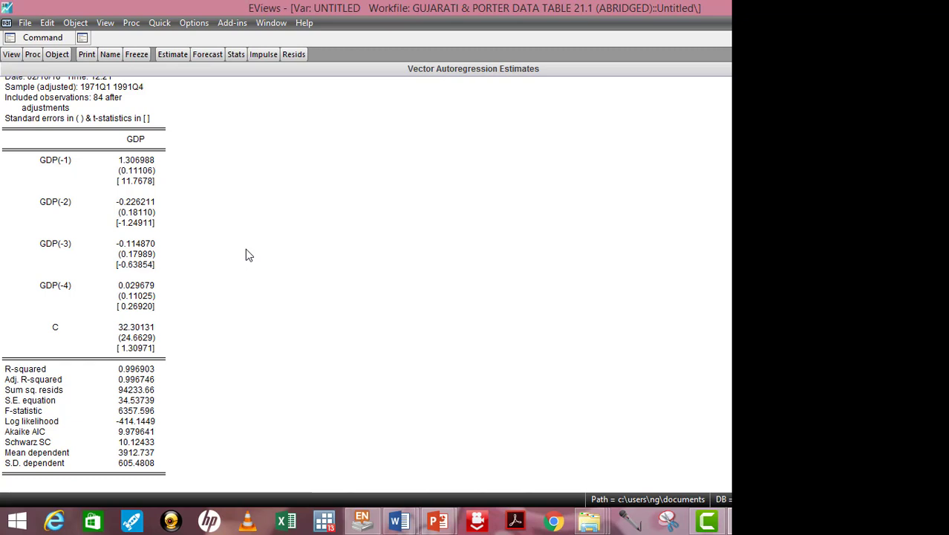
left_click(11, 60)
mouse_move(49, 174)
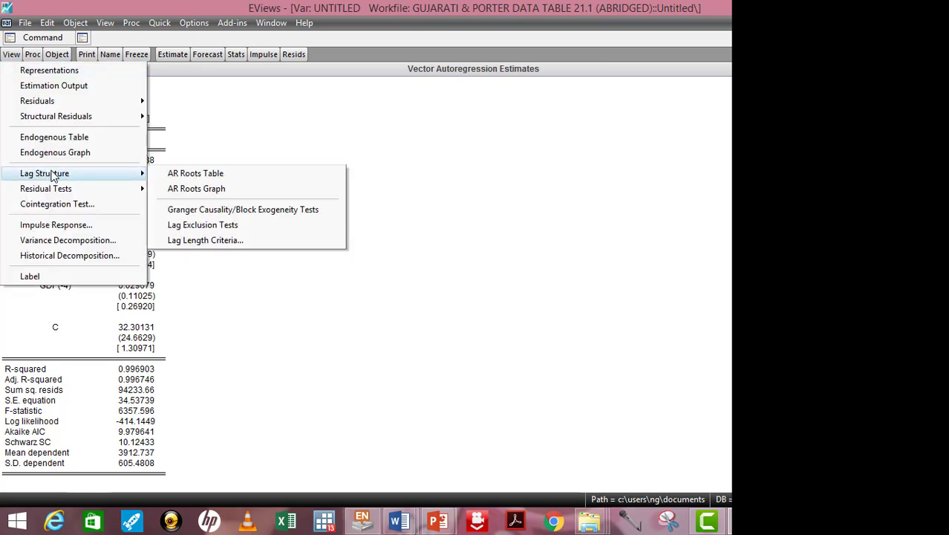
left_click(208, 241)
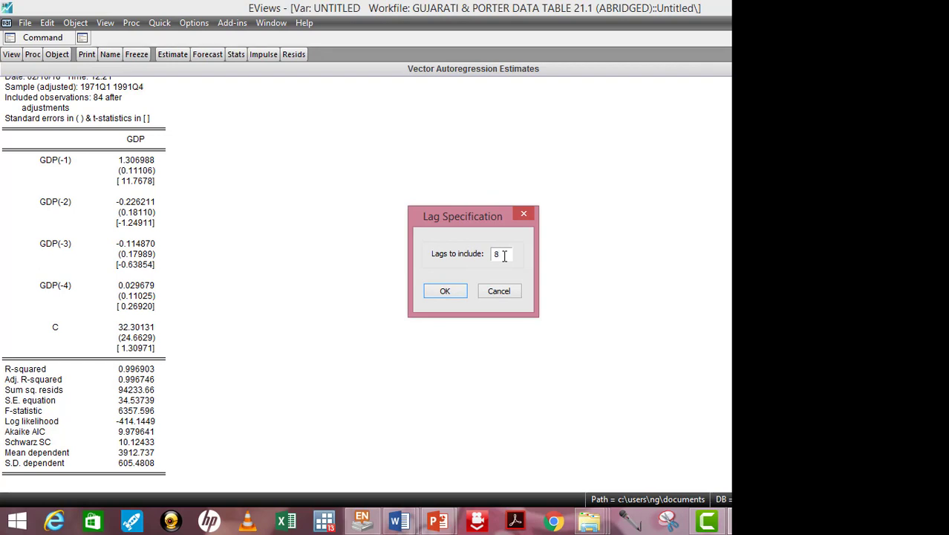
Step: Compute the GDP-only VAR lag order selection criteria for lags 0 to 8
left_click(445, 294)
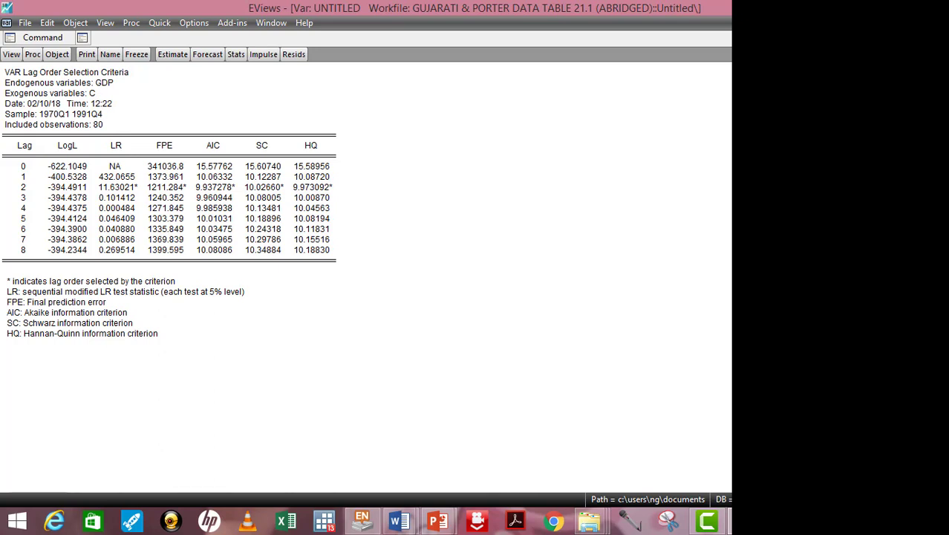
Step: Delete the untitled GDP VAR, close the GDP series and open the pce series
key("ctrl+F4")
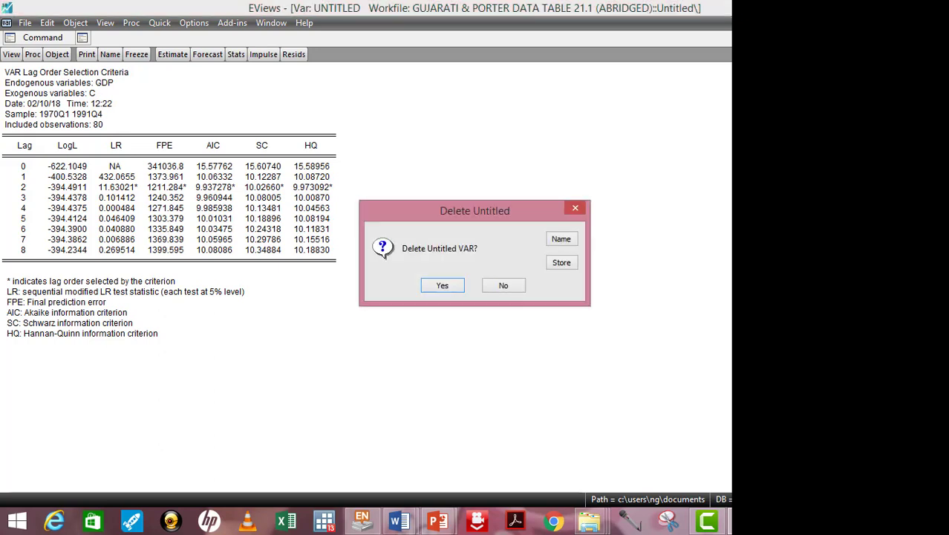
left_click(444, 287)
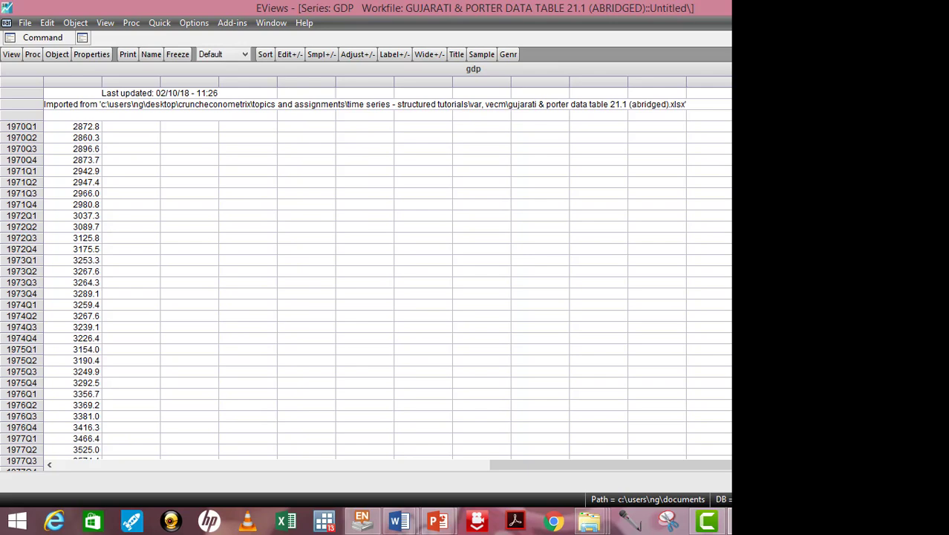
key("ctrl+F4")
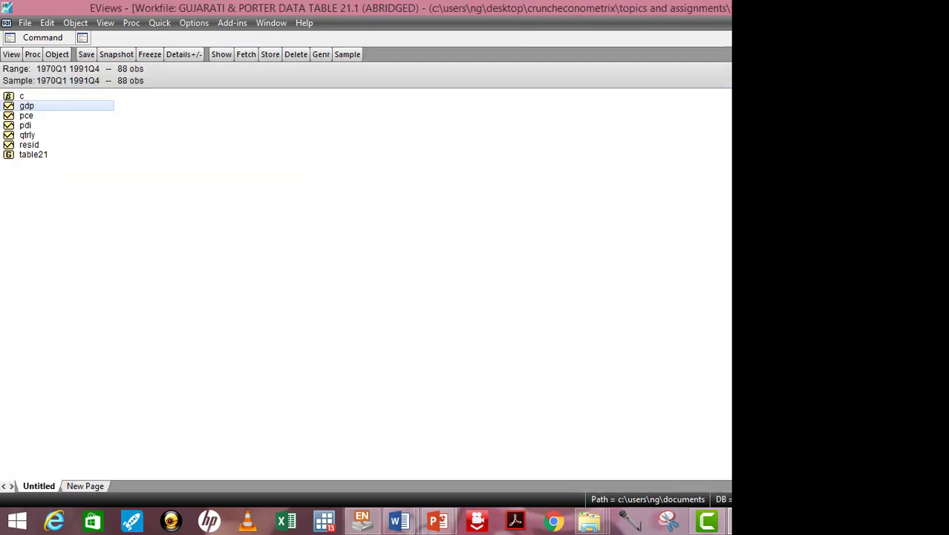
double_click(26, 117)
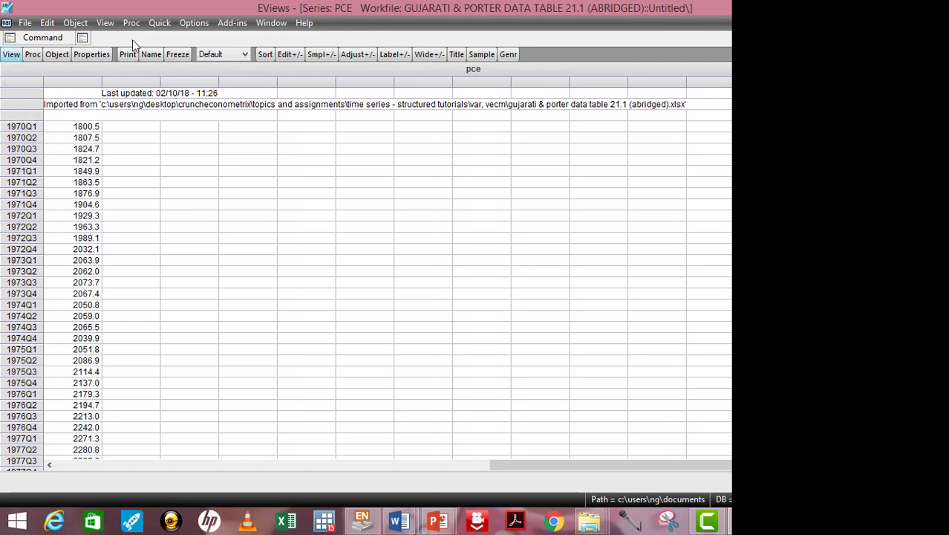
Step: Specify a standard VAR with pce as the only endogenous variable and lags 1 to 4
left_click(159, 23)
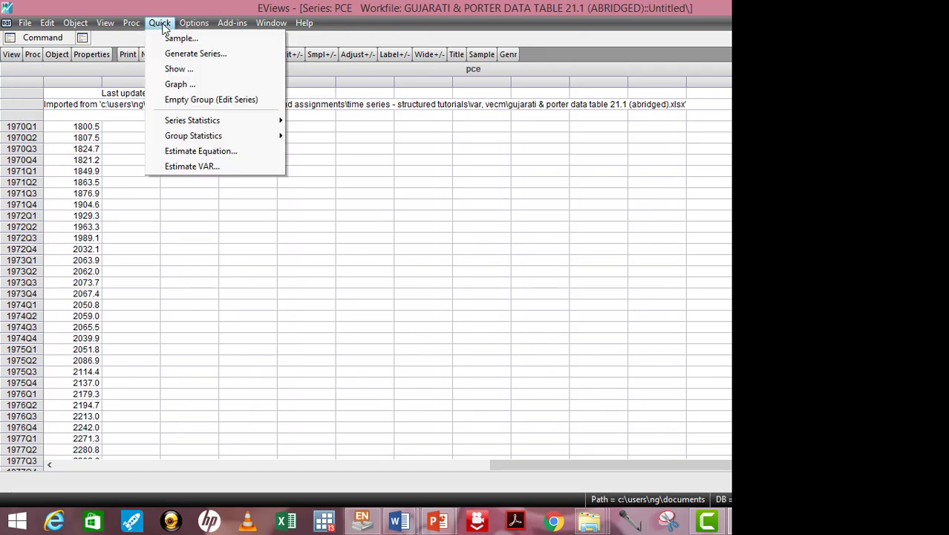
left_click(199, 166)
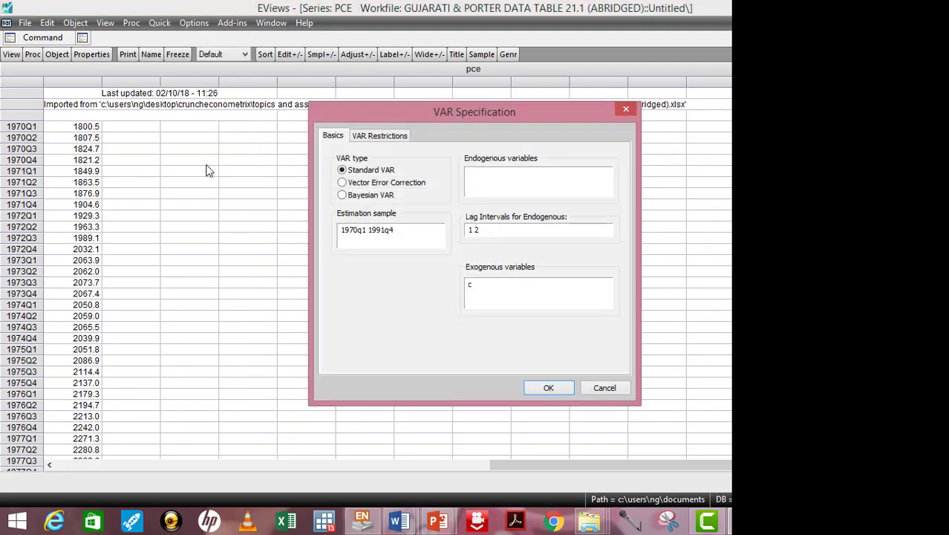
left_click(526, 175)
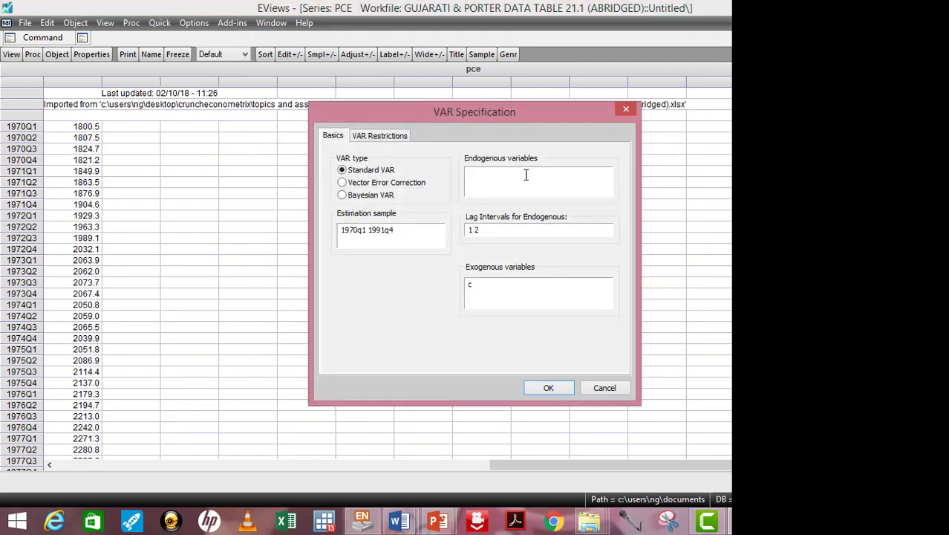
type("pce")
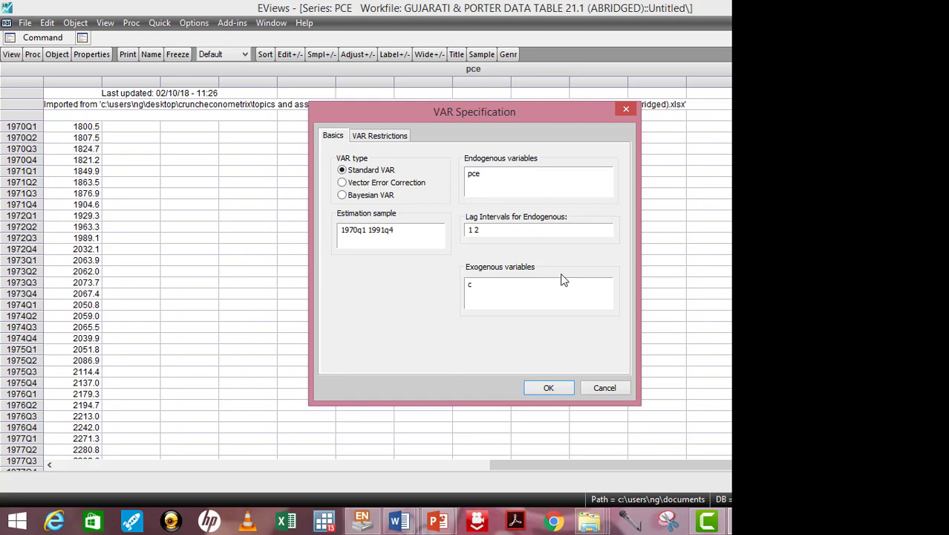
left_click(562, 231)
key("BackSpace")
key("BackSpace")
left_click(549, 388)
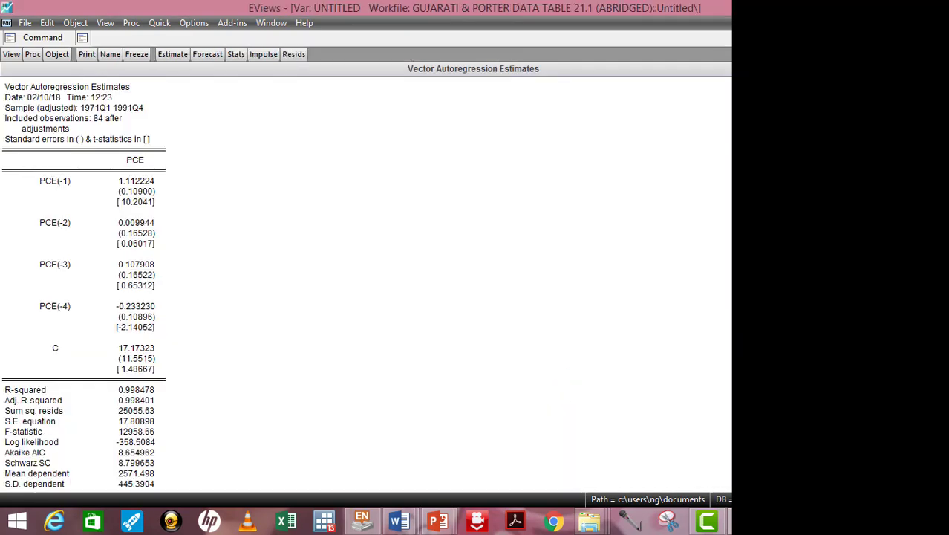
scroll(84, 283, "down", 2)
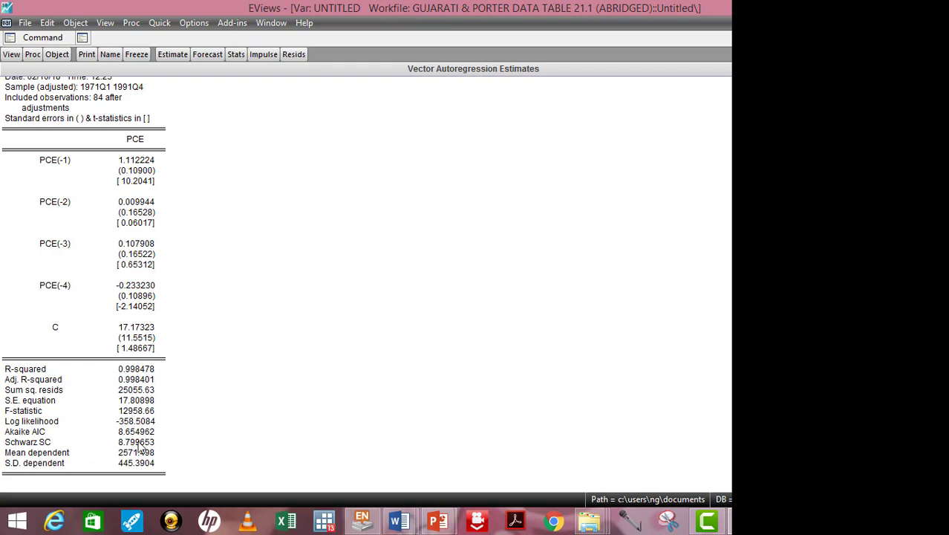
Step: Compute lag length criteria for the PCE VAR up to 8 lags and highlight the SC and HQ columns
left_click(13, 56)
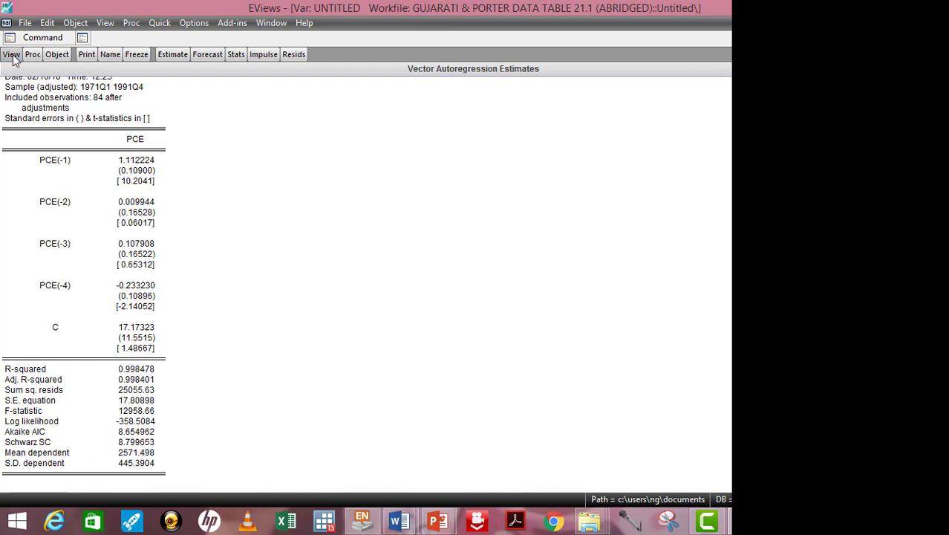
mouse_move(46, 177)
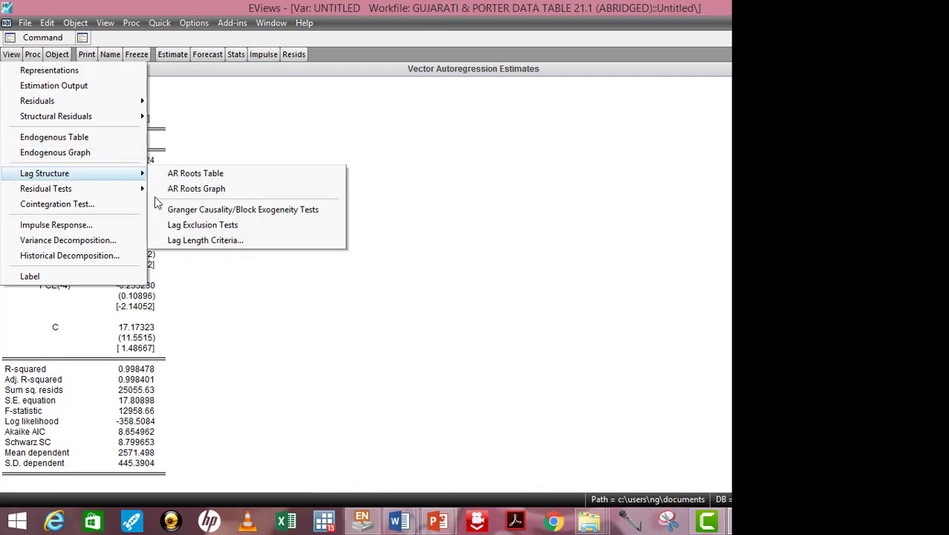
left_click(205, 240)
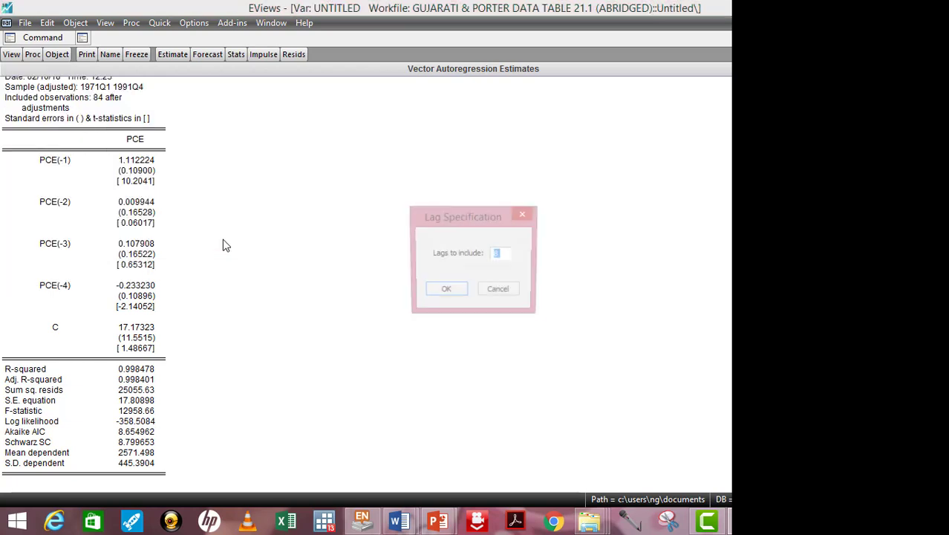
left_click(502, 255)
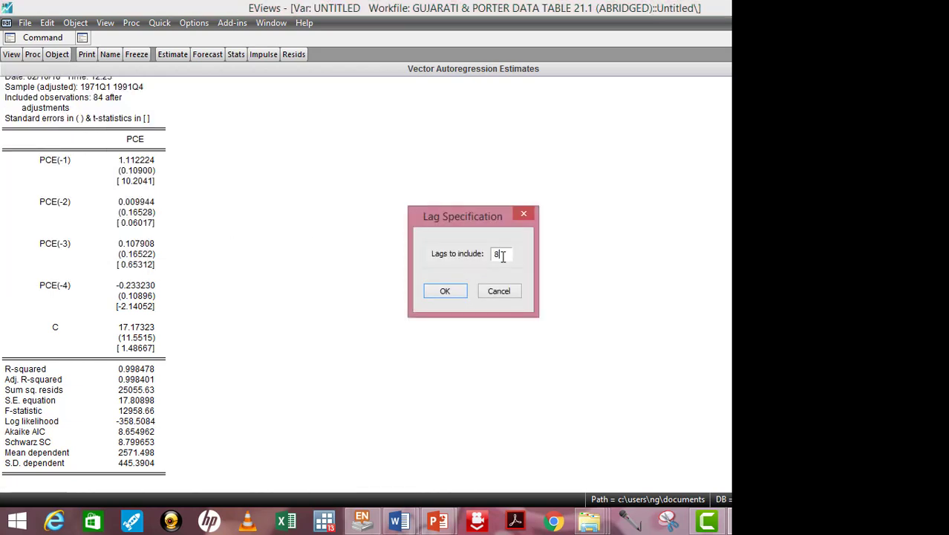
left_click(443, 292)
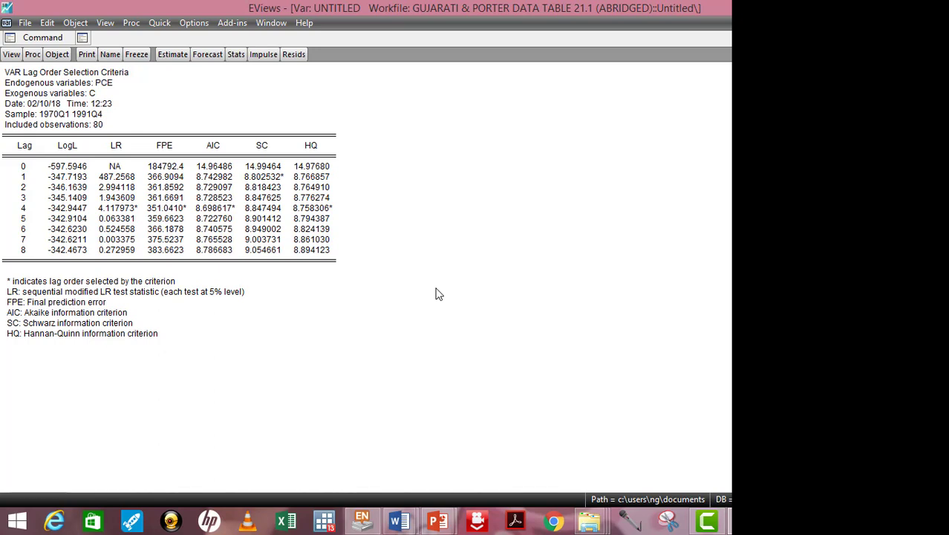
left_click_drag(438, 294, 238, 144)
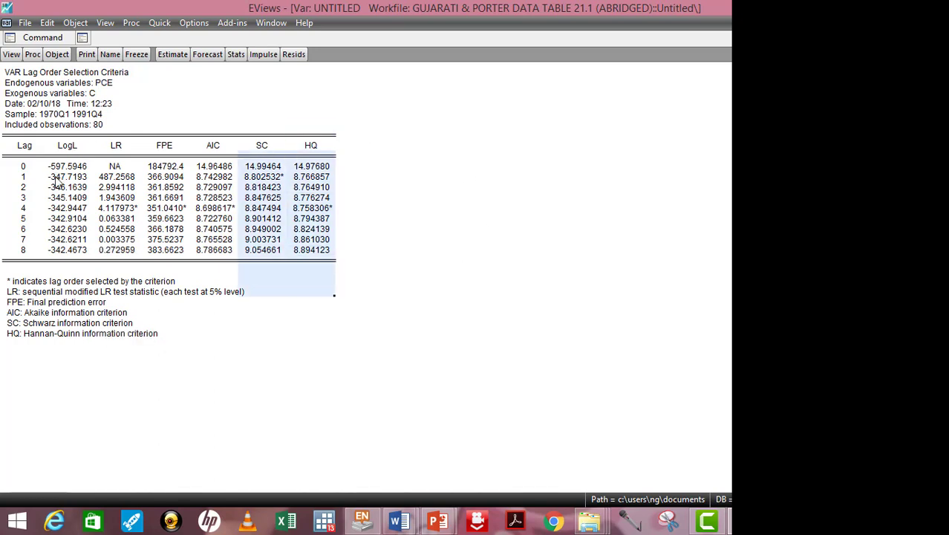
left_click(413, 169)
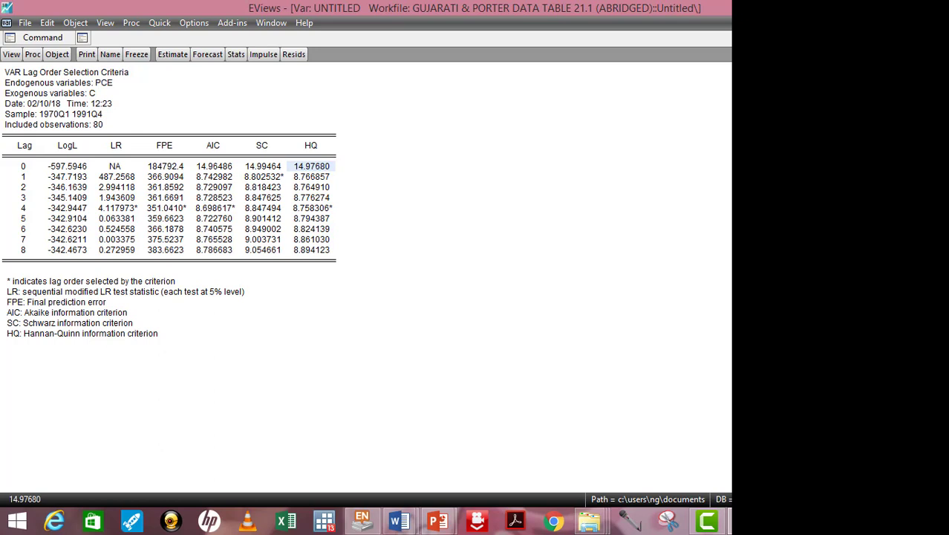
Step: Delete the untitled PCE VAR without saving, close the PCE series and open pdi
key("ctrl+F4")
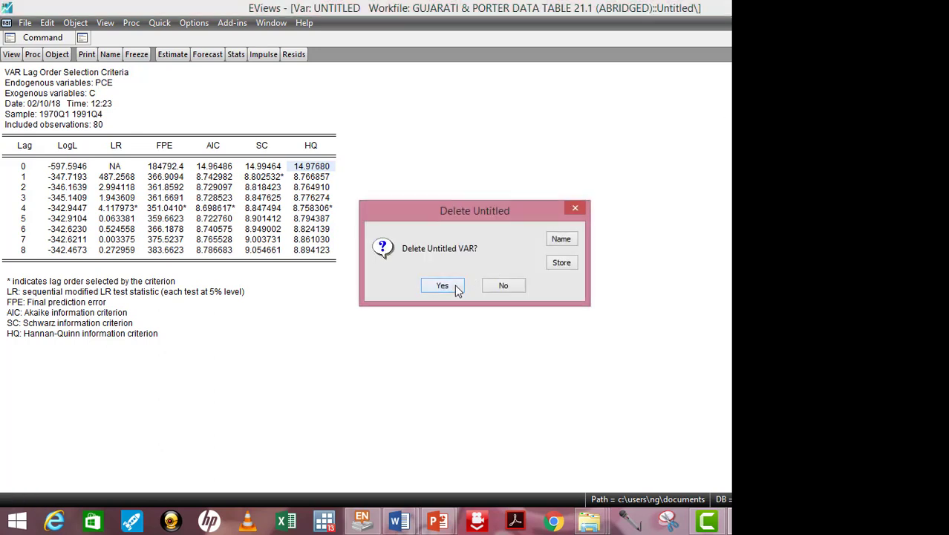
left_click(443, 286)
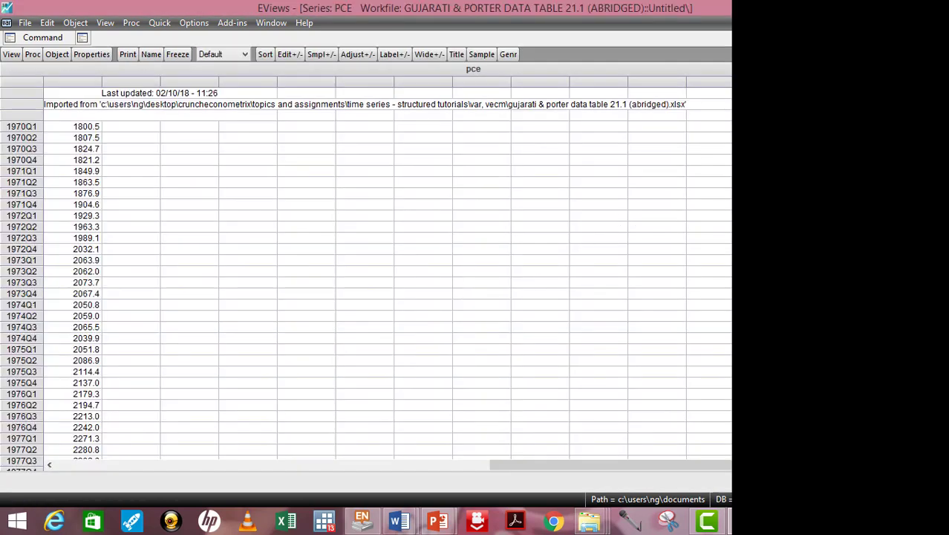
key("ctrl+F4")
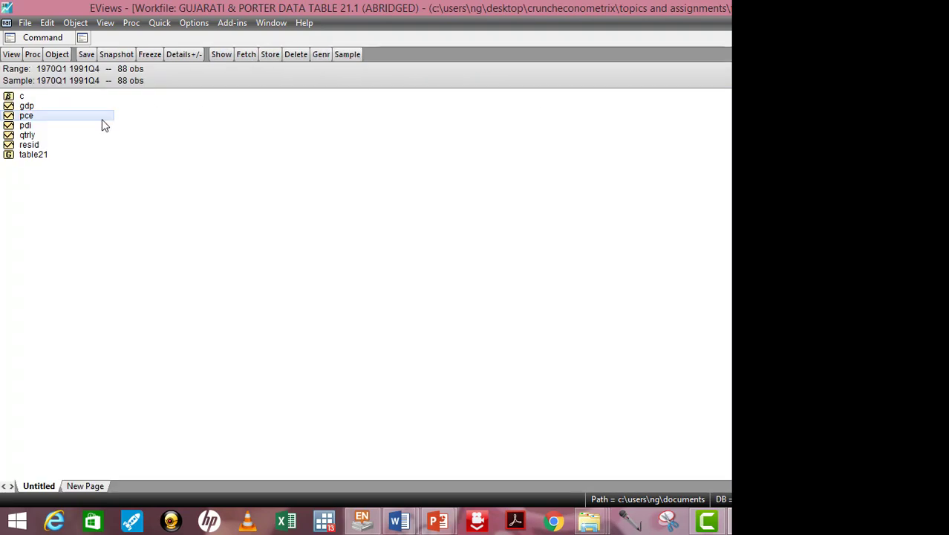
double_click(42, 125)
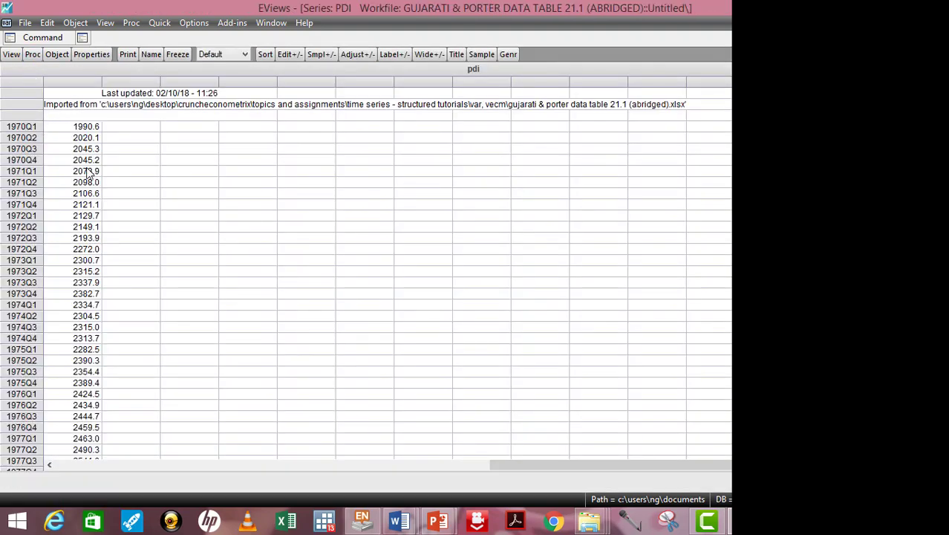
Step: Estimate a VAR with pdi as the only endogenous variable using lags 1 to 4
left_click(164, 24)
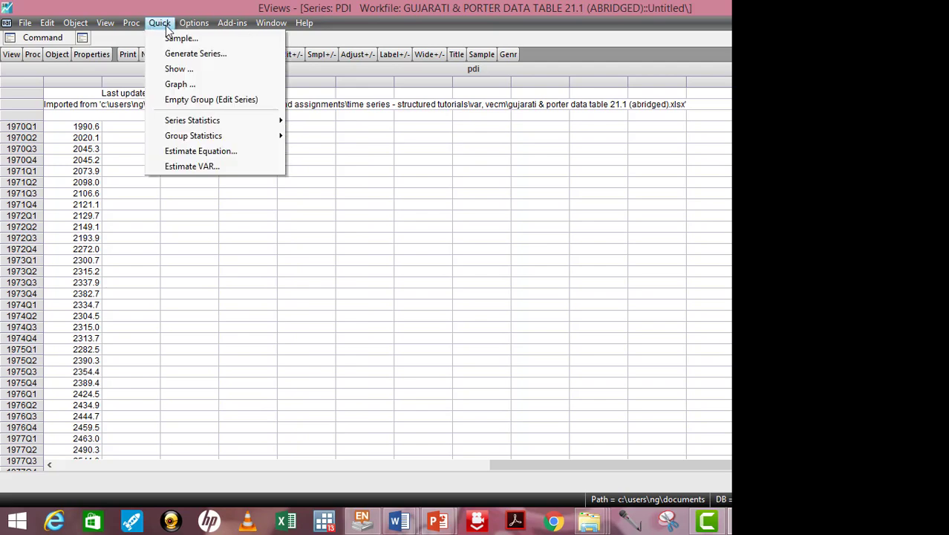
left_click(217, 167)
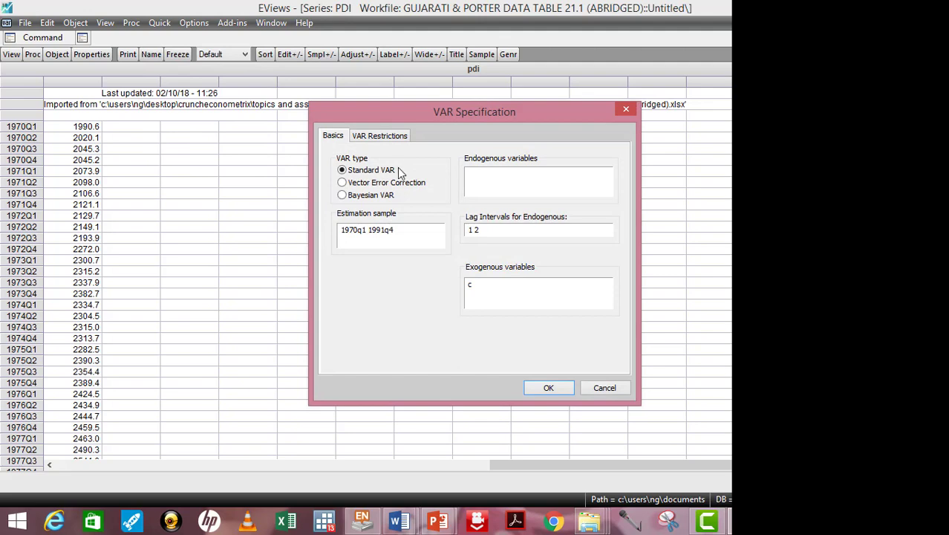
left_click(496, 173)
type("pdi")
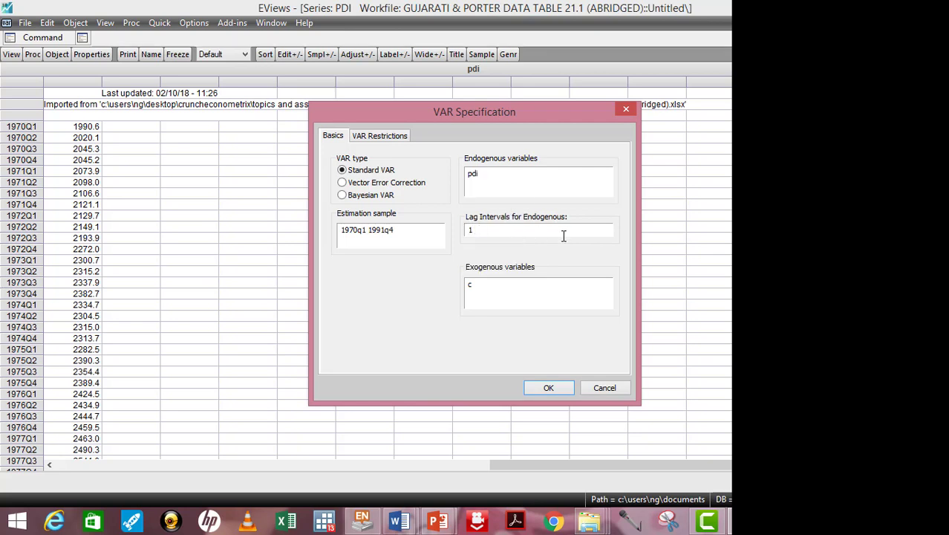
type("4")
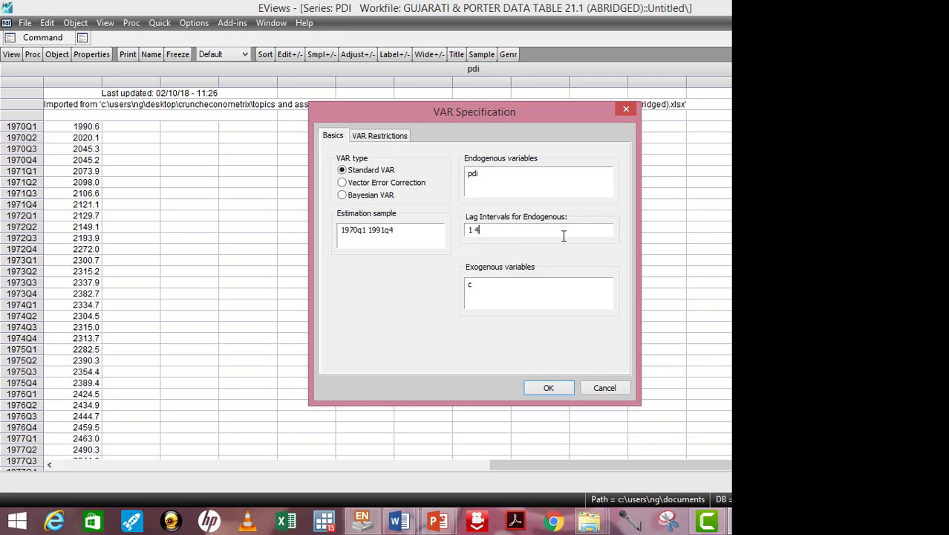
left_click(548, 387)
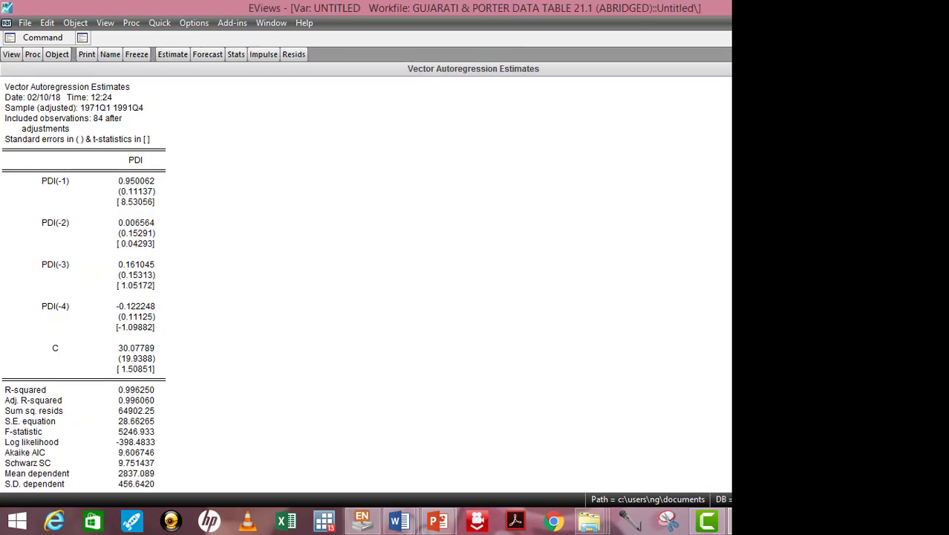
scroll(366, 269, "down", 2)
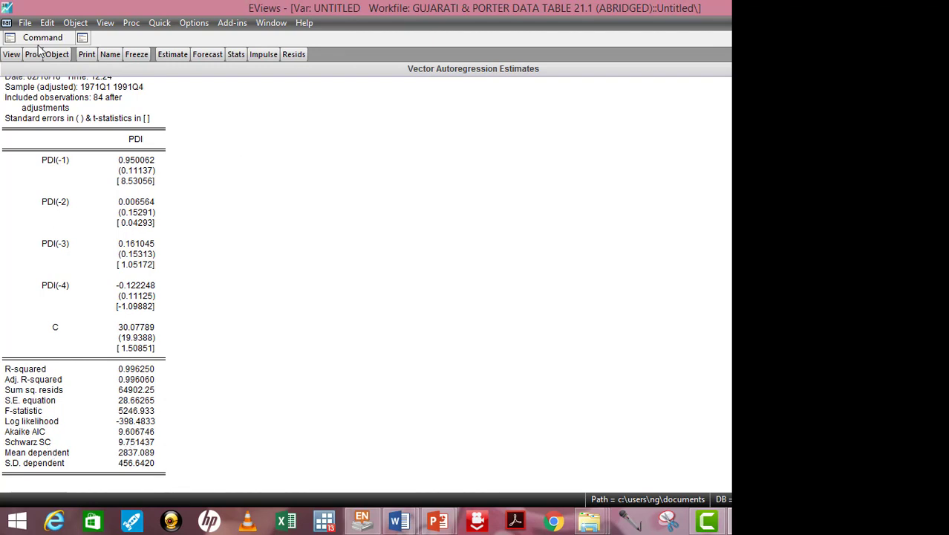
Step: Compute the lag length criteria for the PDI VAR testing up to 8 lags
left_click(17, 57)
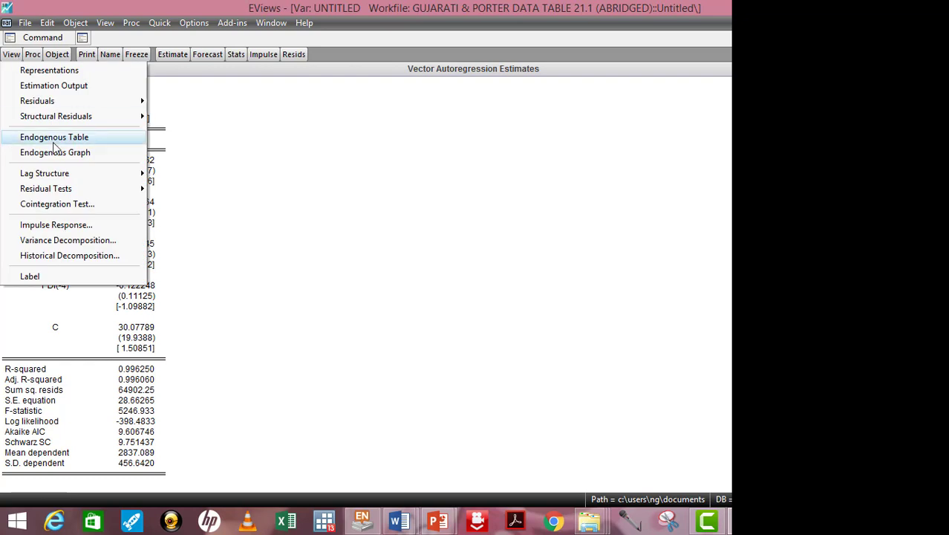
mouse_move(67, 177)
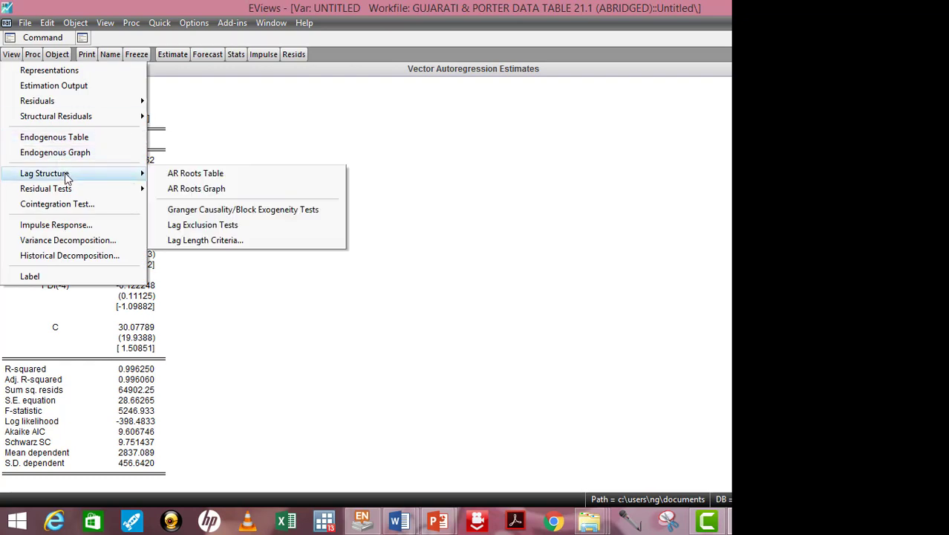
left_click(241, 242)
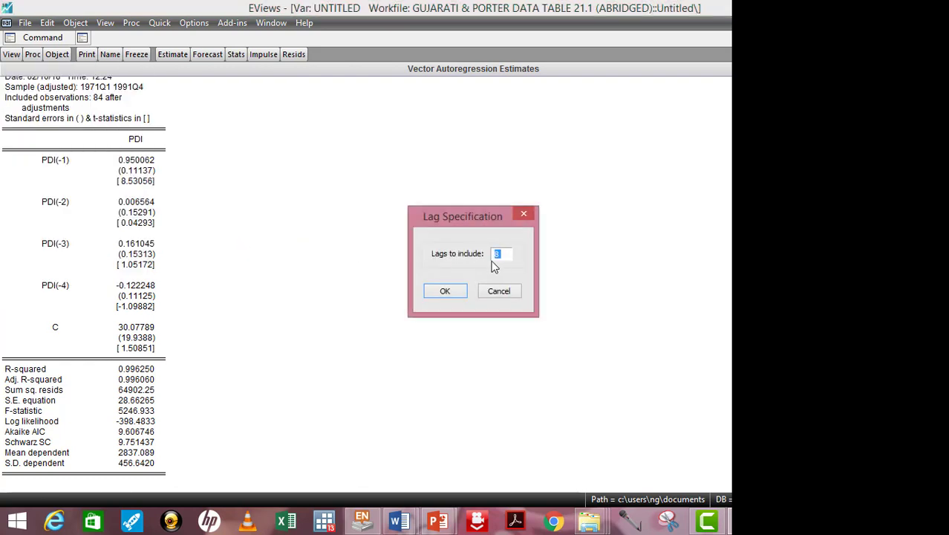
left_click(441, 295)
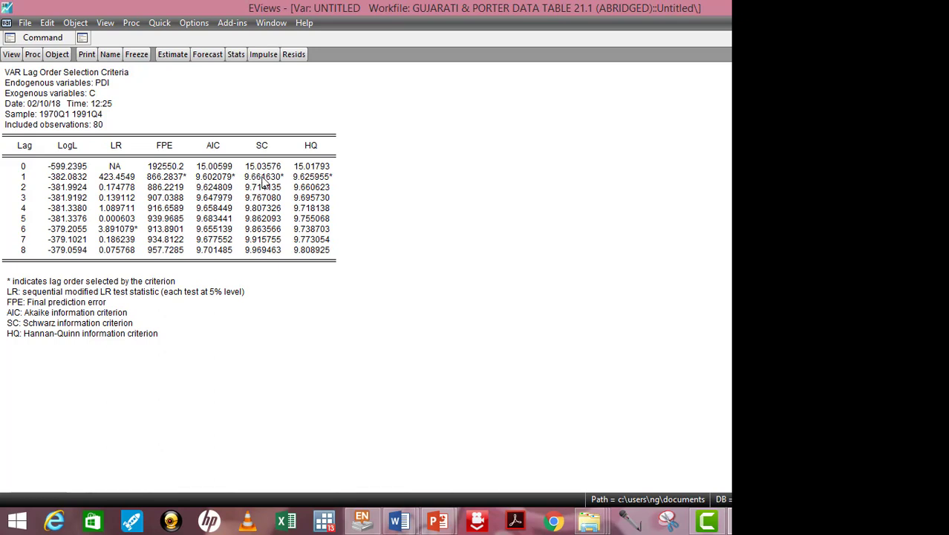
Step: Check the FPE value at lag 2 and HQ at lag 3, then delete the unsaved PDI VAR
left_click(192, 188)
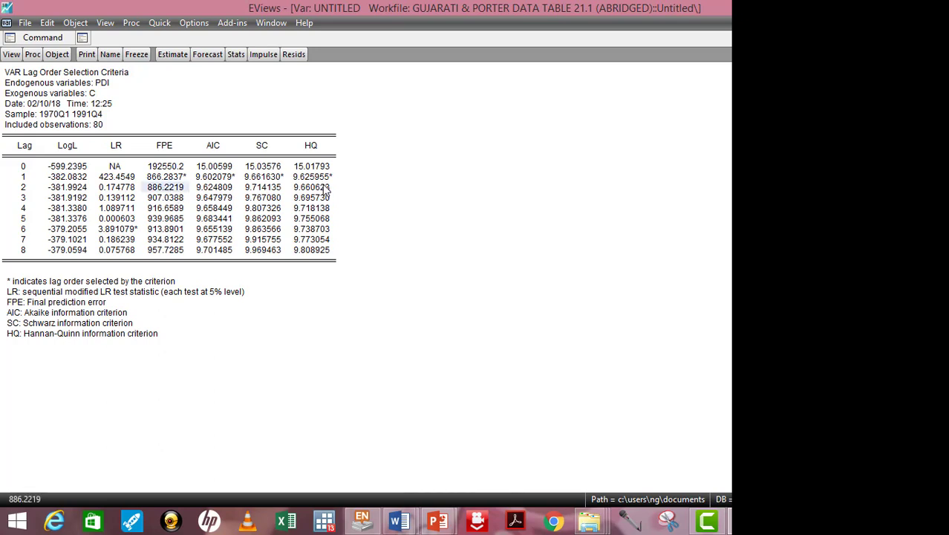
left_click(330, 200)
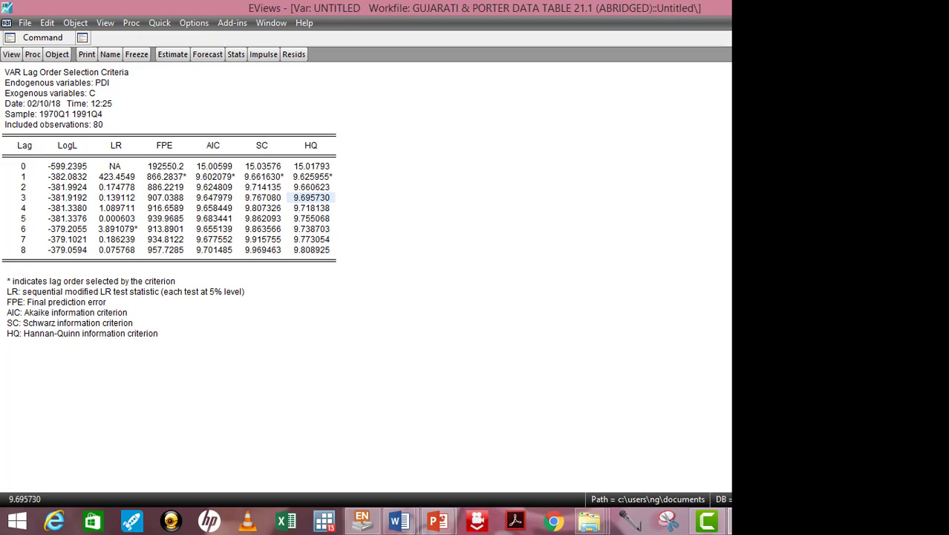
key("ctrl+F4")
left_click(441, 287)
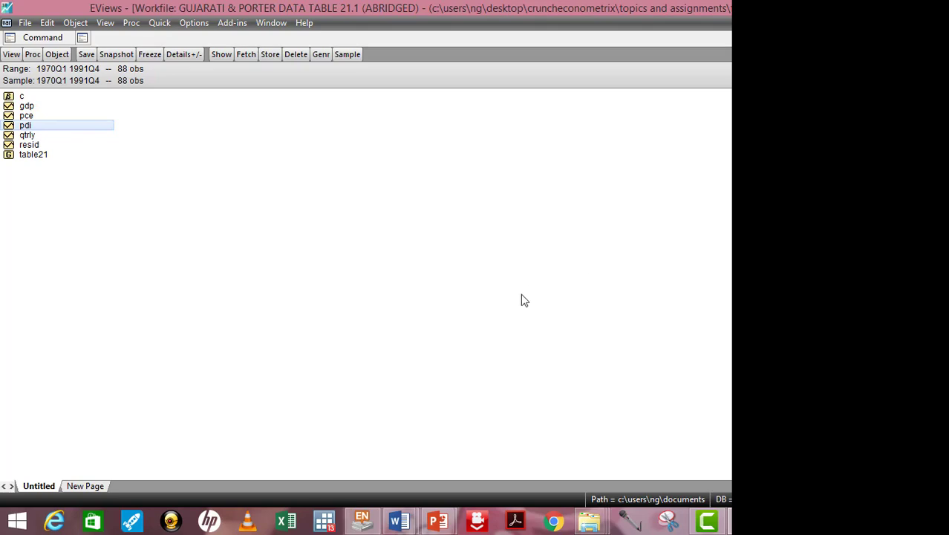
Step: Review the Word lag-selection notes (annual 1–2 lags, monthly 6, 12 or 24), then show the video cover
left_click(399, 521)
left_click(462, 470)
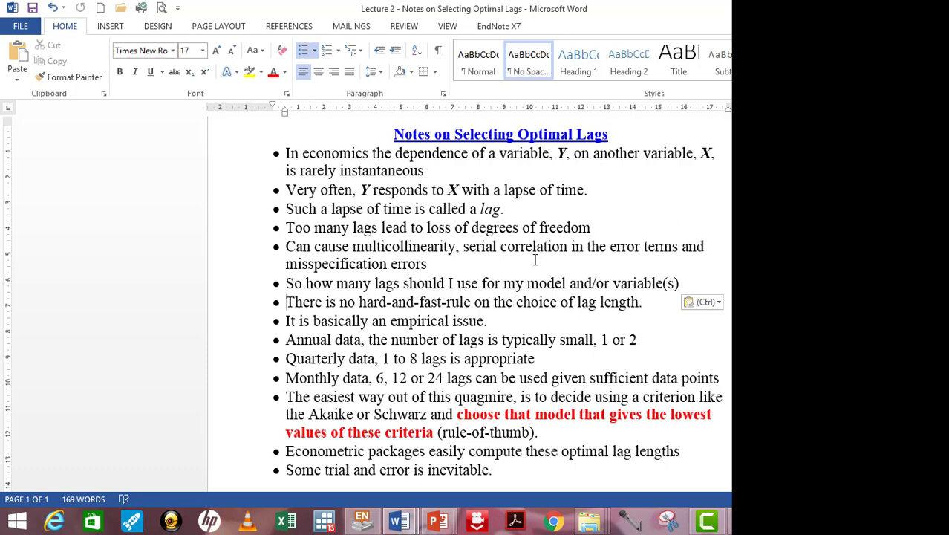
left_click(637, 343)
left_click(443, 377)
mouse_move(399, 520)
left_click(367, 469)
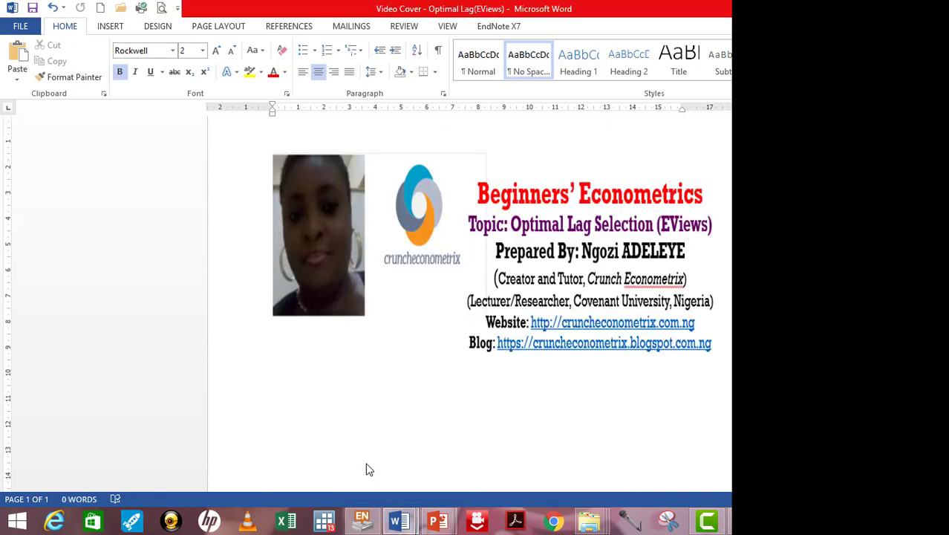